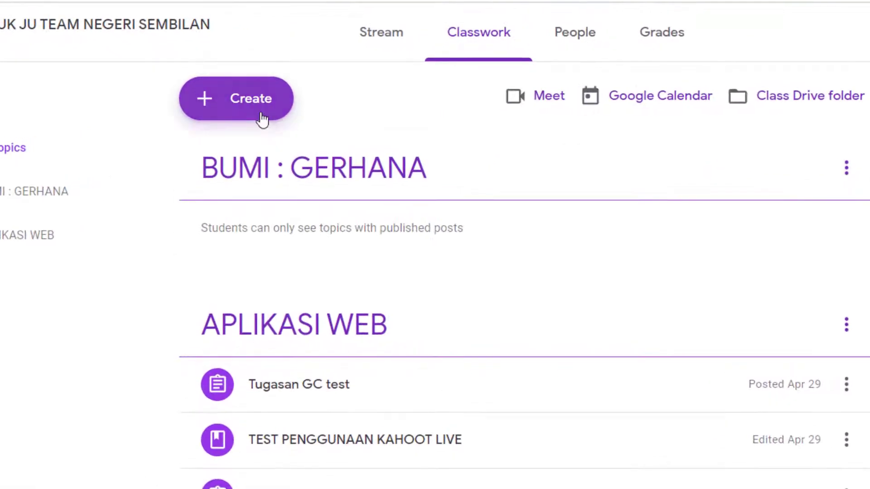
Create a quiz assignment titled "TUGASAN SAINS : BUMI (GERHANA)" with the instructions "SILA JAWAB SOALAN BERIKUT.".
click(262, 109)
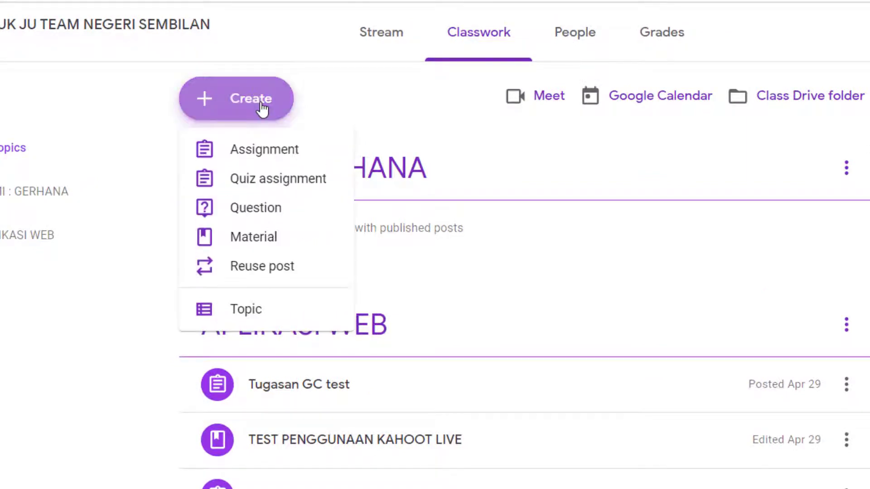
click(278, 178)
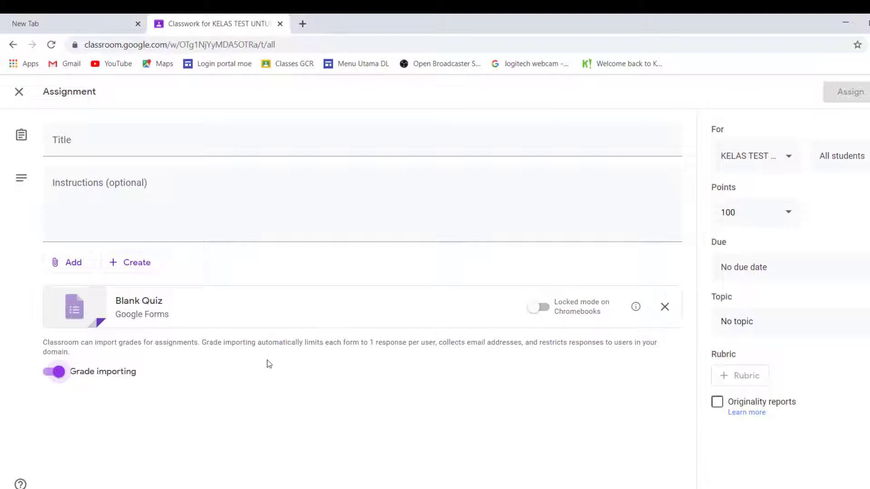
click(82, 146)
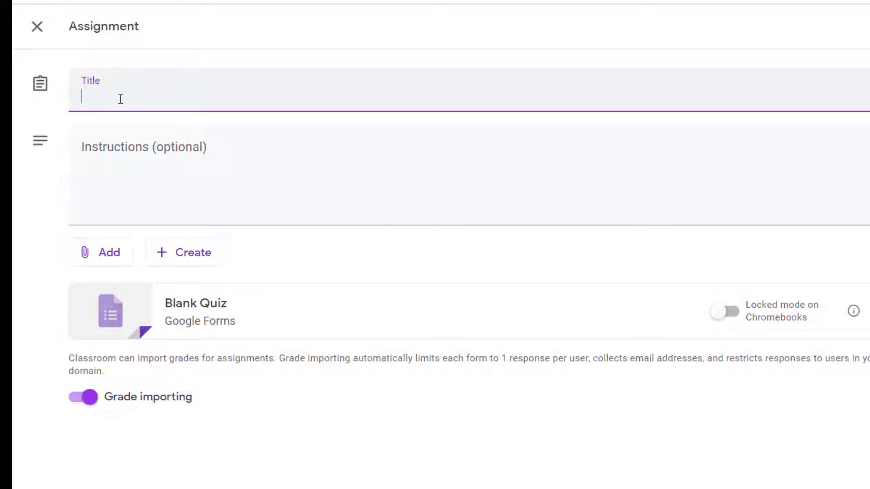
text(TUGASAN SAINS : BUMI (GERHANA))
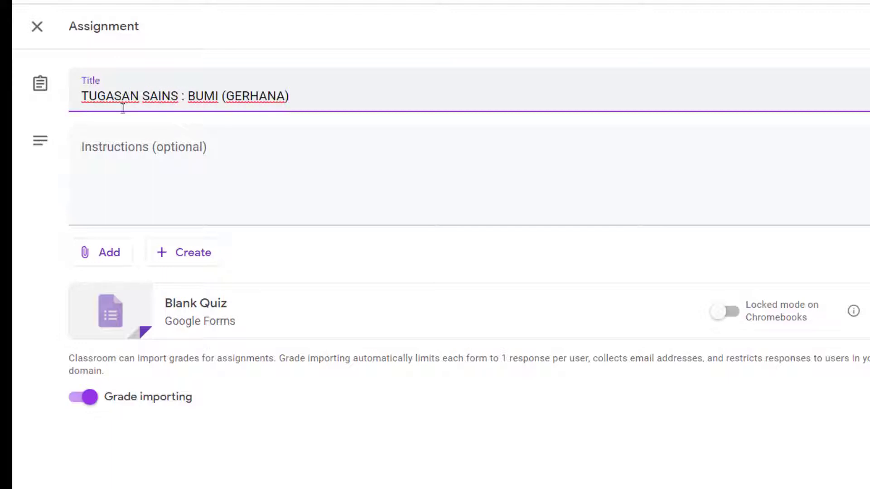
click(149, 161)
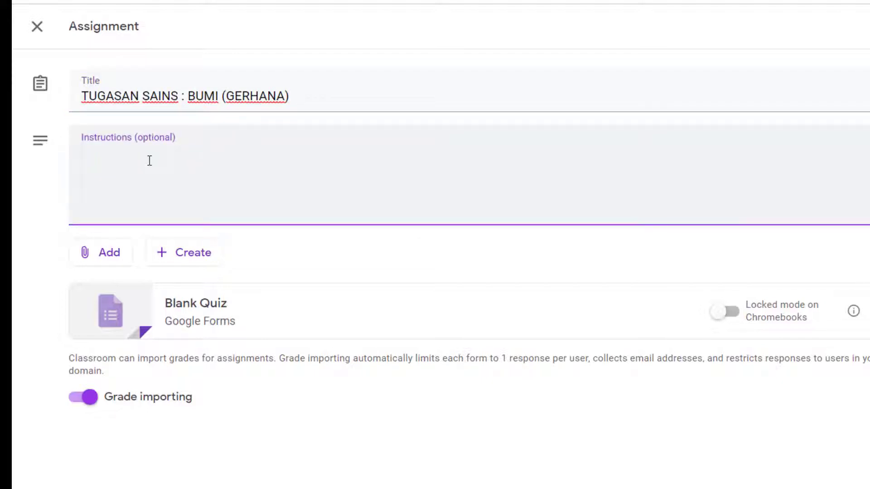
text(SILA JAWAB SOALAN BERIKUT.)
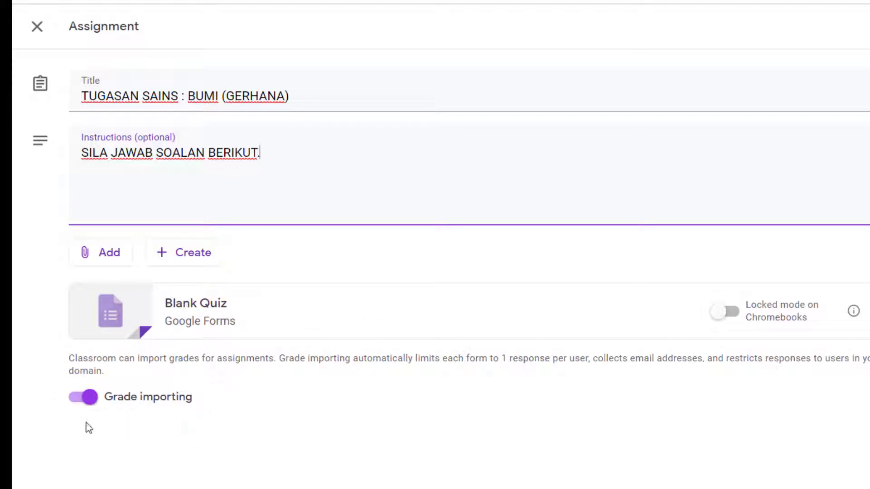
Open the attached Blank Quiz and copy the assignment's title into both the form's file name and its heading.
click(226, 321)
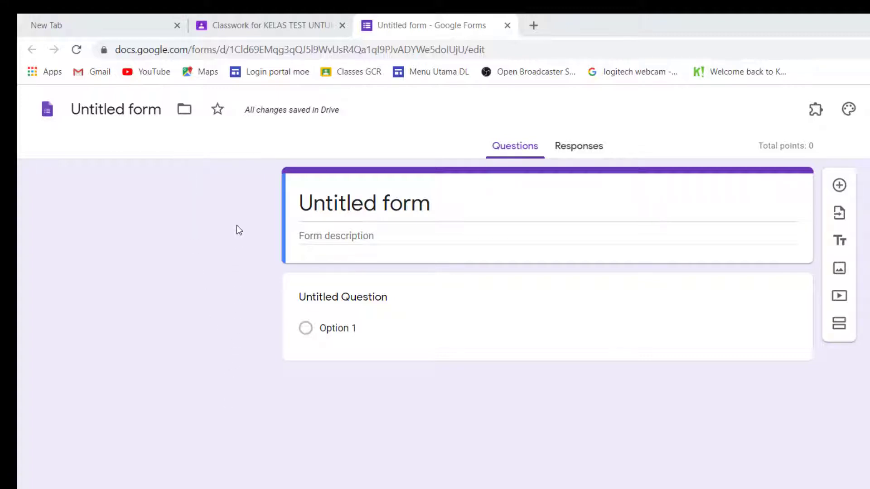
click(258, 31)
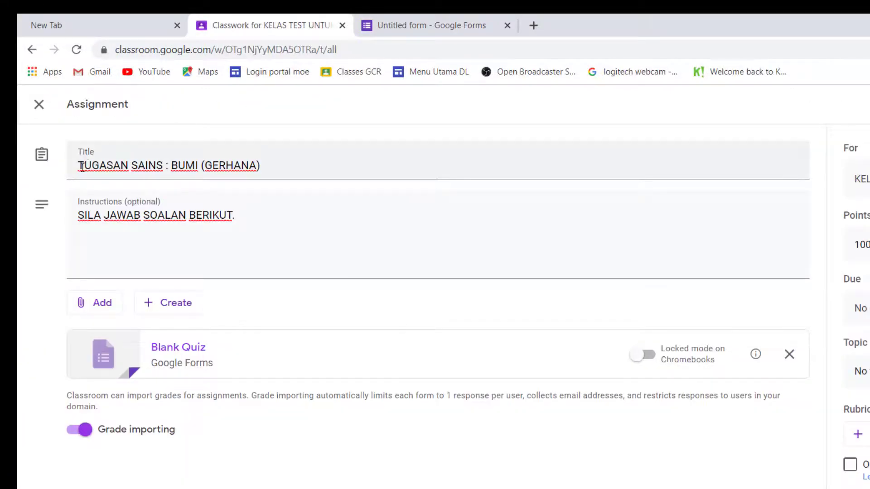
drag(81, 167, 262, 166)
key(ctrl+c)
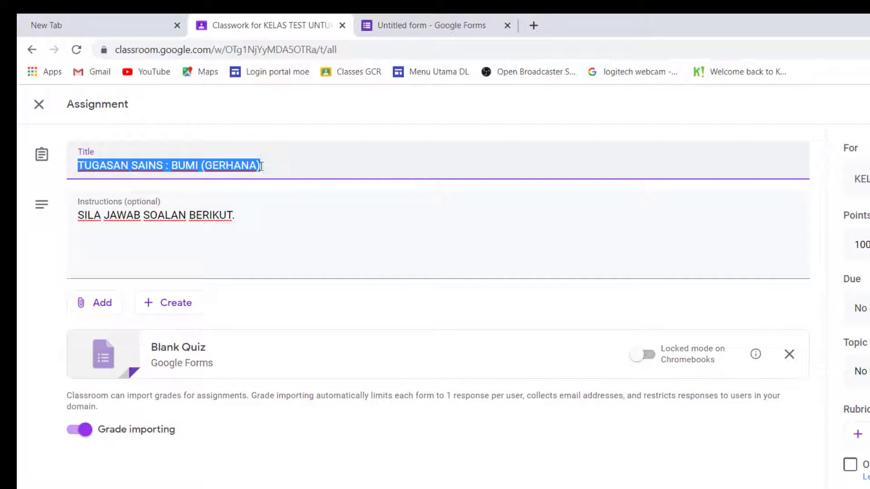
click(447, 25)
click(78, 111)
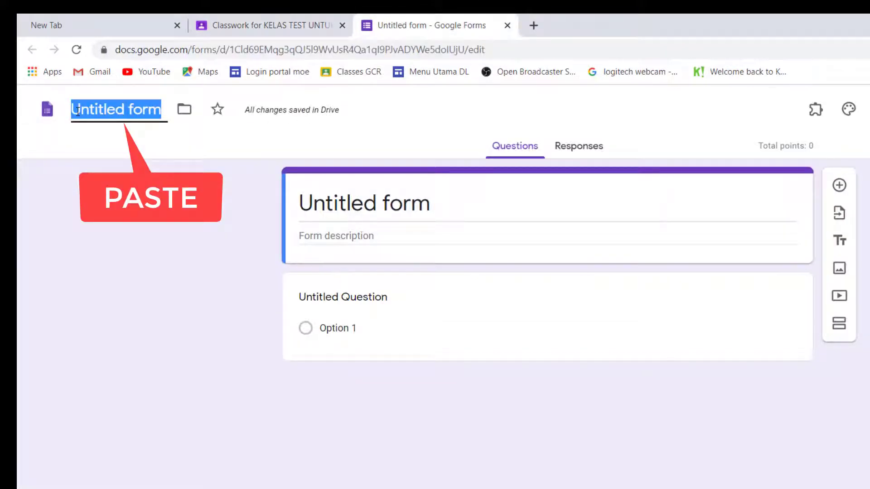
key(ctrl+v)
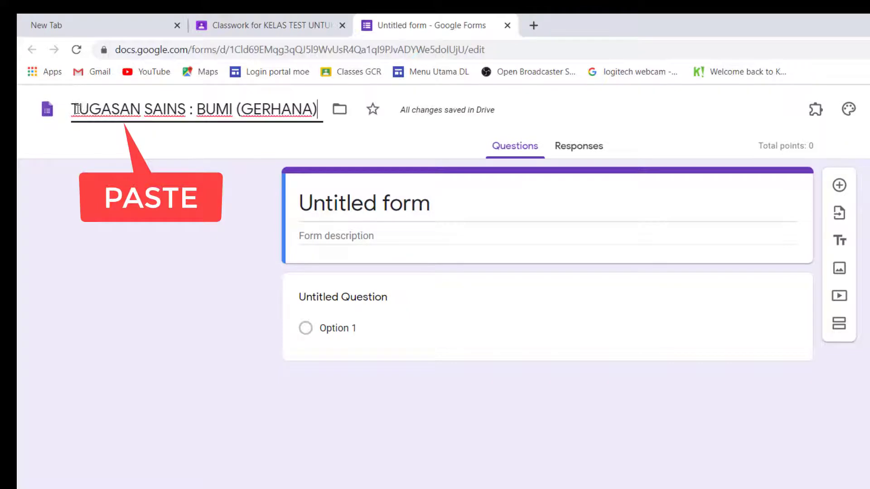
click(364, 210)
key(ctrl+v)
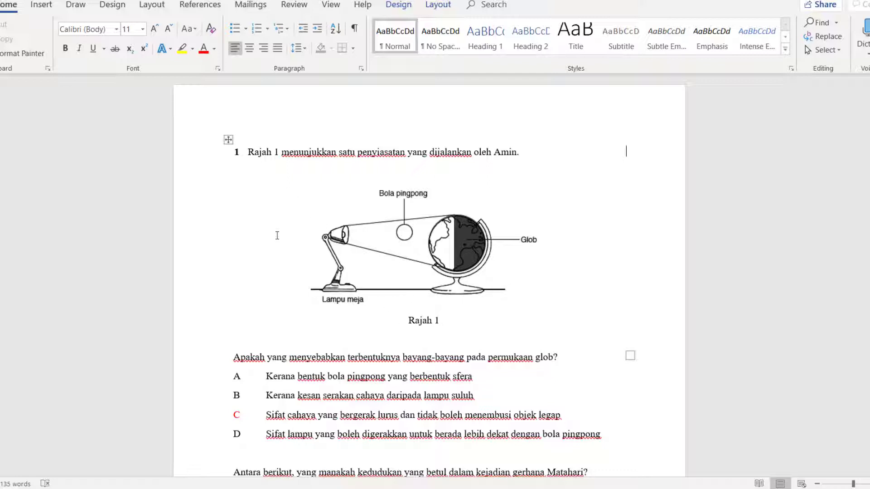
Copy question 1's introductory sentence, starting "Rajah 1 menunjukkan", from the Word document into the form's untitled question and prefix it with "1.".
scroll(284, 337, down, 1)
scroll(284, 337, up, 1)
drag(251, 153, 519, 156)
key(ctrl+c)
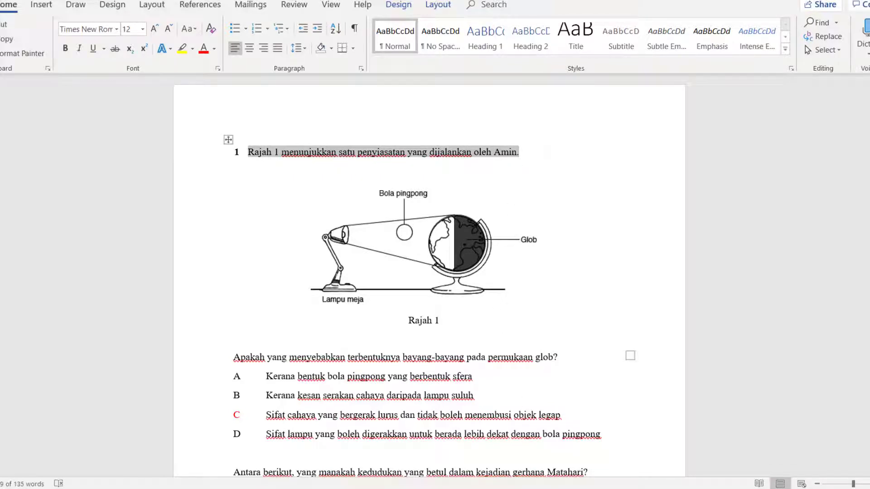
key(alt+Tab)
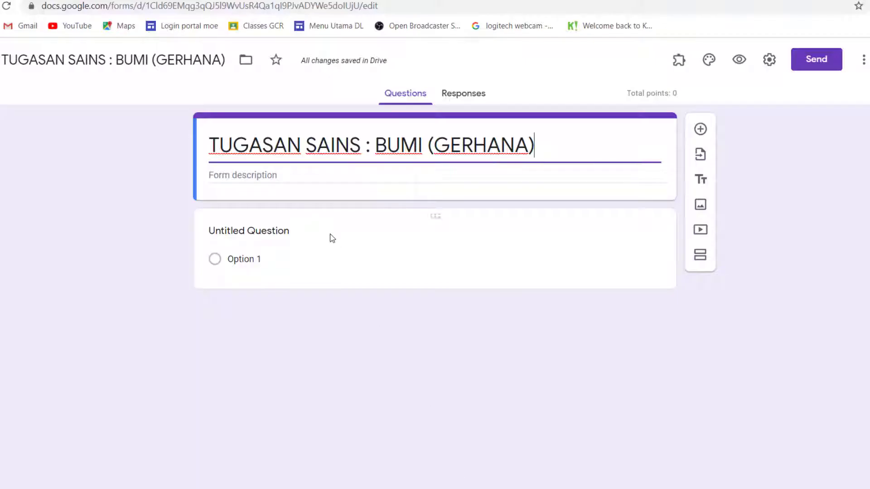
click(243, 235)
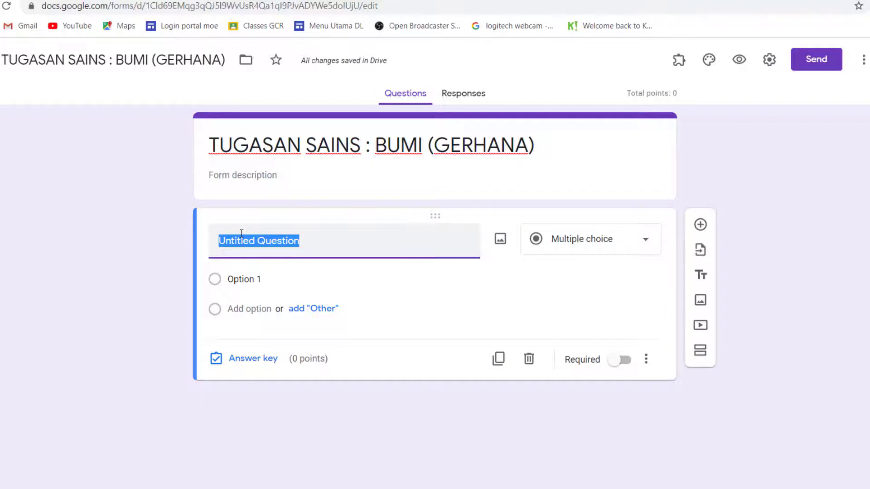
key(ctrl+v)
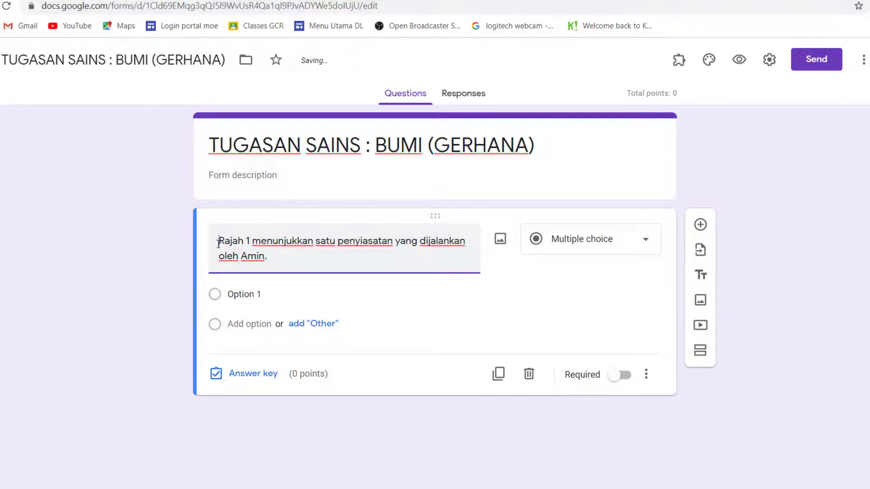
click(218, 245)
text(1.)
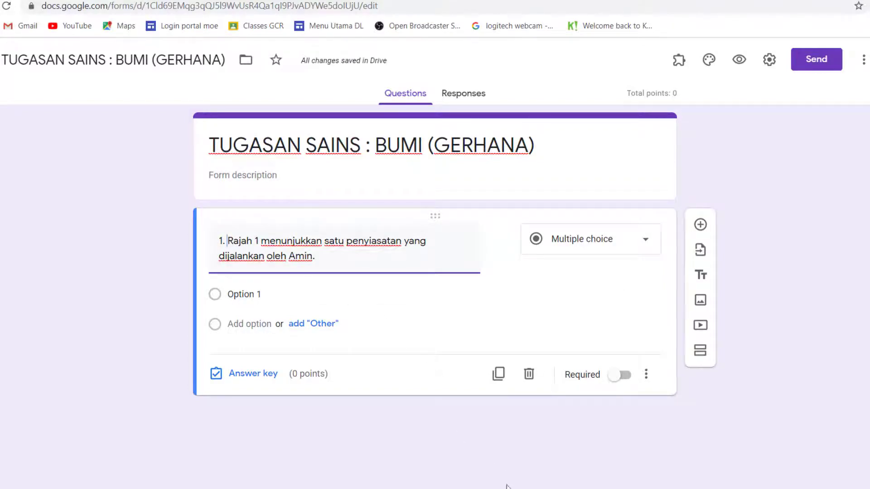
Copy "Apakah yang menyebabkan terbentuknya bayang-bayang pada permukaan glob?" from the Word document to the end of the form's question 1 text.
key(alt+Tab)
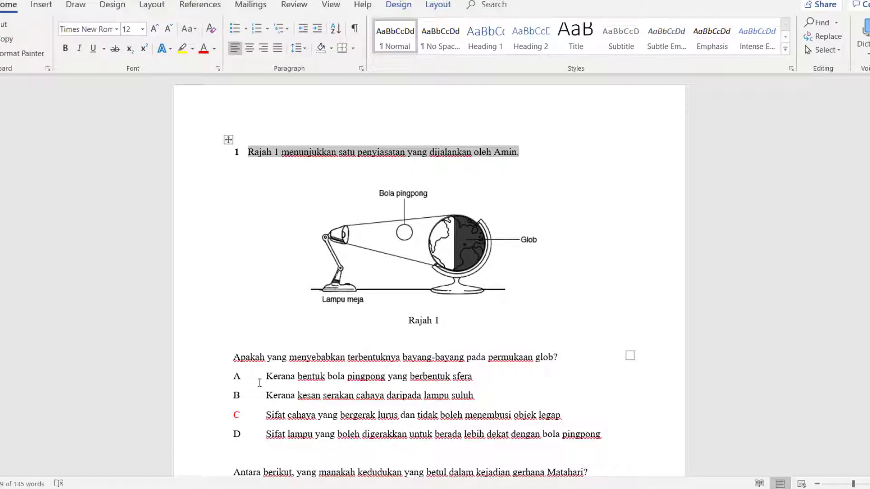
scroll(260, 383, down, 1)
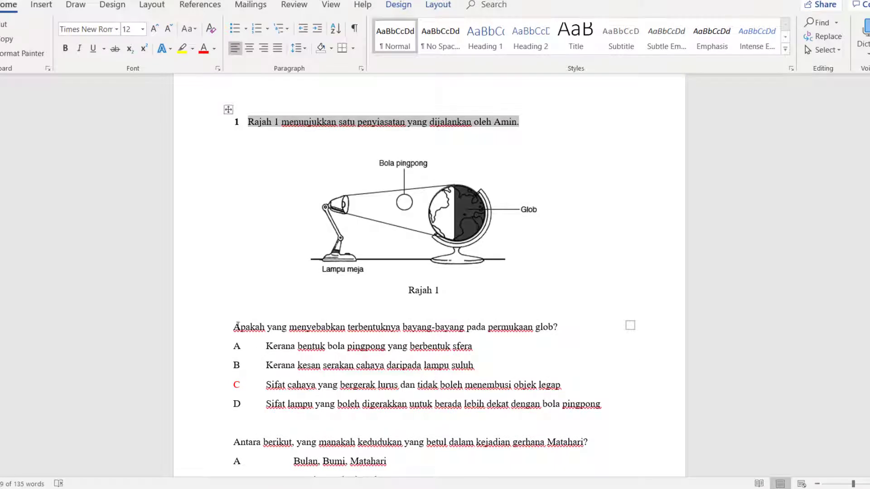
drag(231, 327, 558, 330)
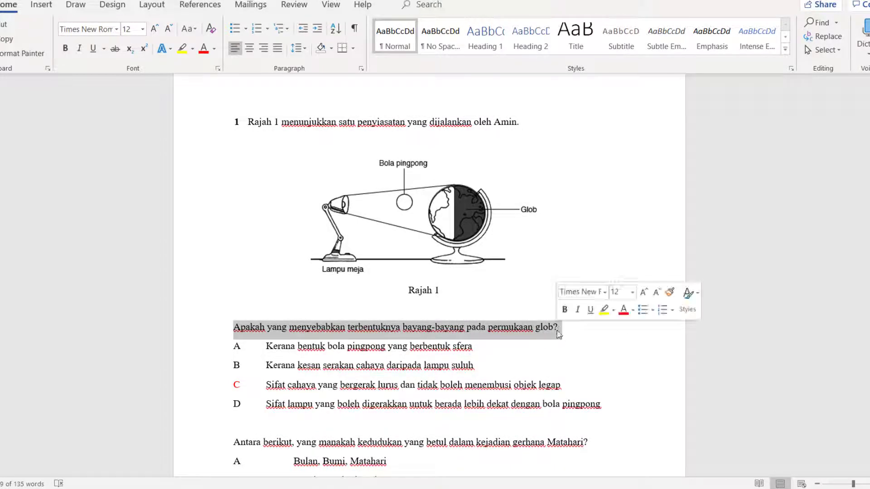
right_click(530, 332)
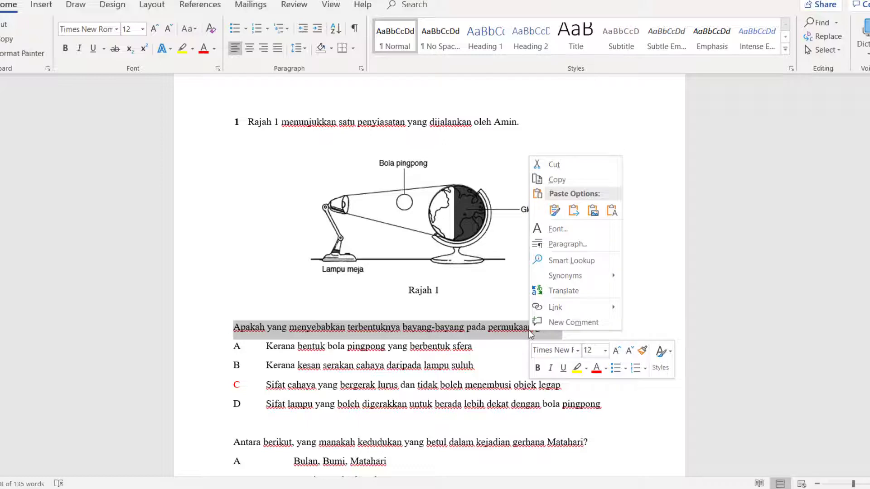
click(556, 180)
key(alt+Tab)
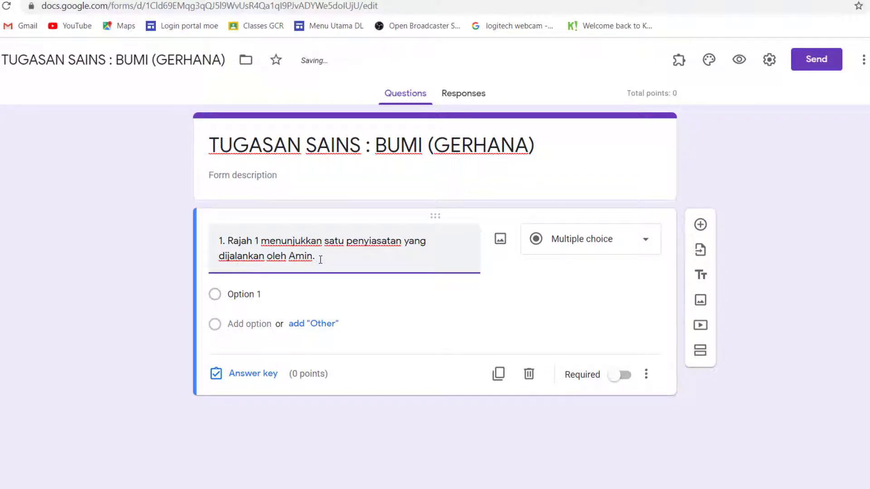
key(ctrl+v)
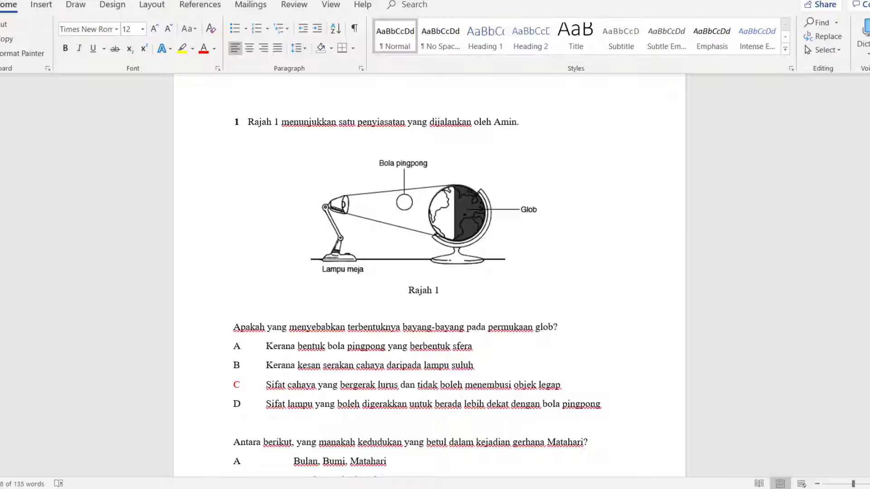
Copy answer choices A to D of question 1 from the Word document into the form question's multiple-choice options.
key(alt+Tab)
drag(232, 346, 591, 410)
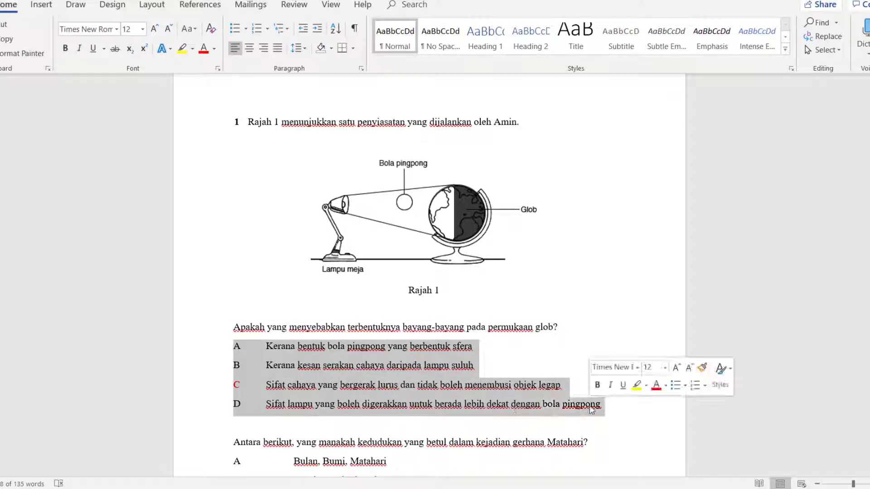
right_click(591, 410)
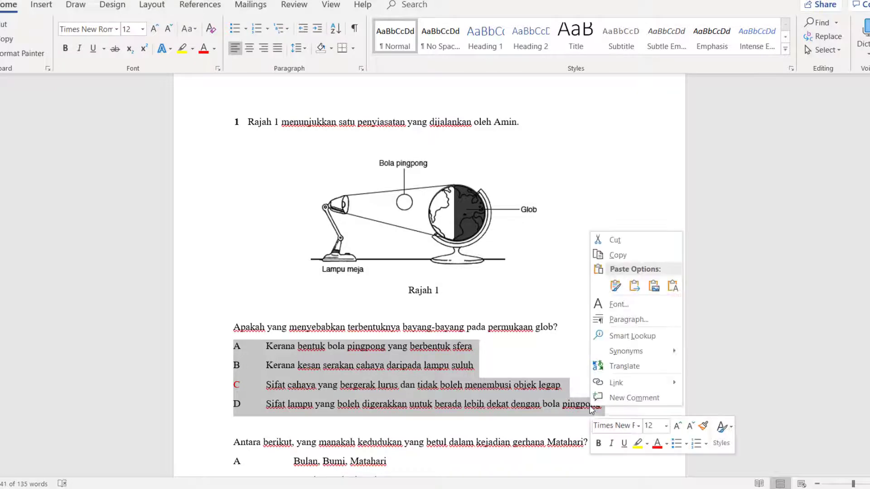
click(618, 255)
key(alt+Tab)
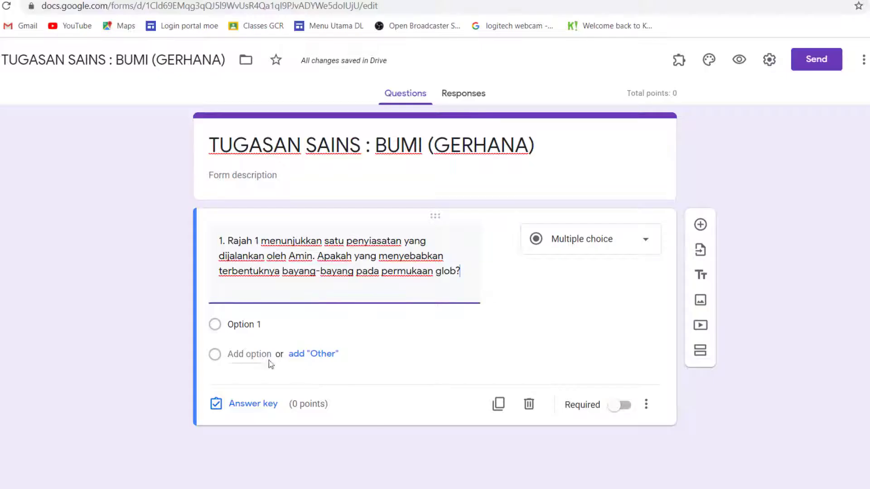
click(235, 325)
right_click(233, 326)
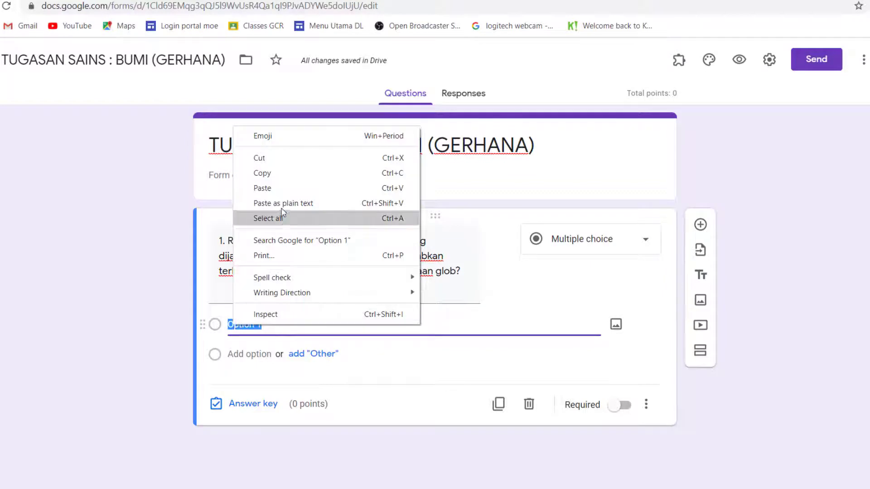
click(286, 193)
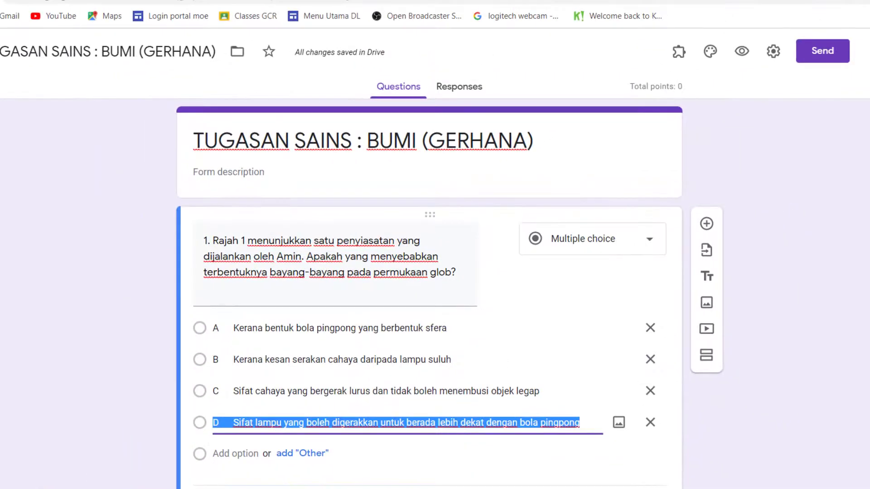
Start saving question 1's diagram from the Word document as a picture, creating and opening a folder named RAJAH SET SOALAN in Pictures.
key(alt+Tab)
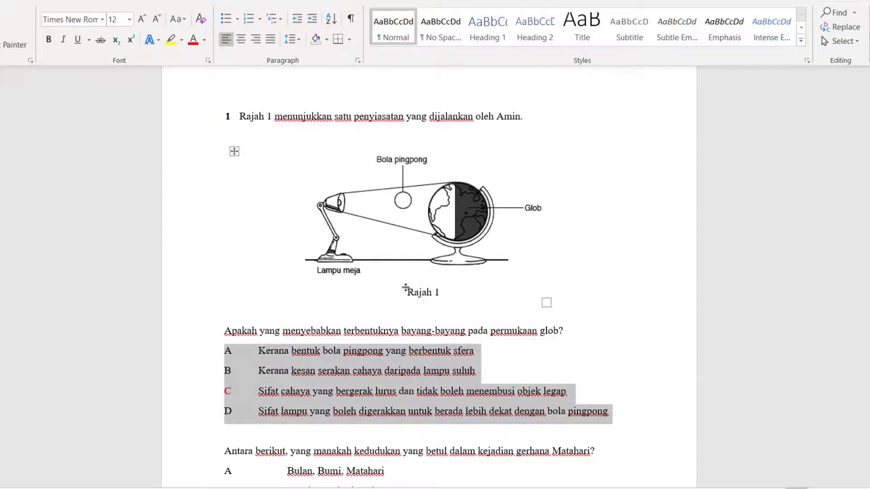
click(269, 221)
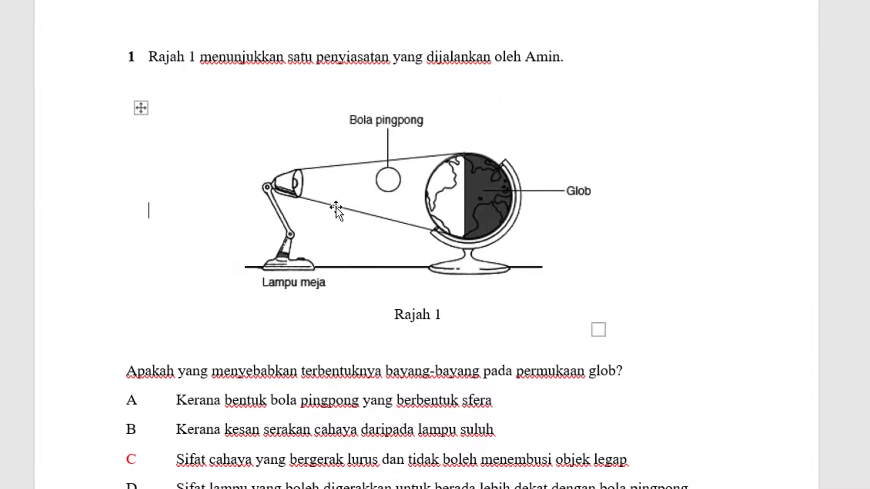
right_click(336, 208)
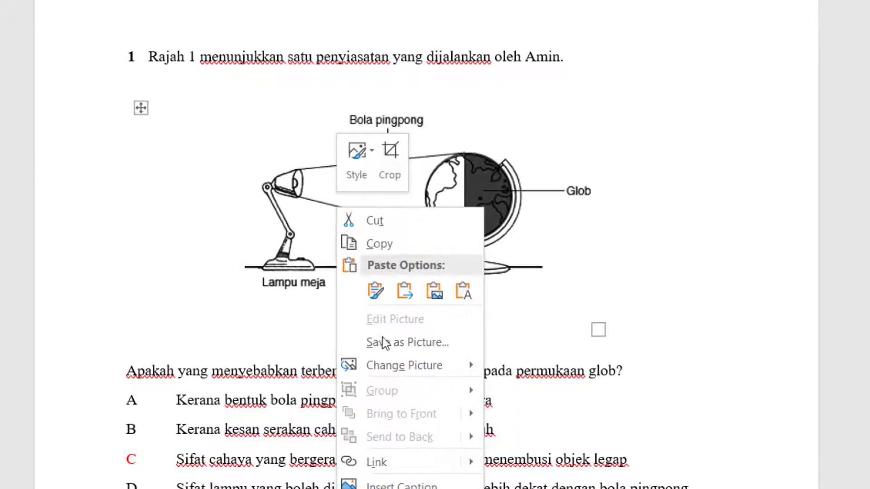
click(446, 346)
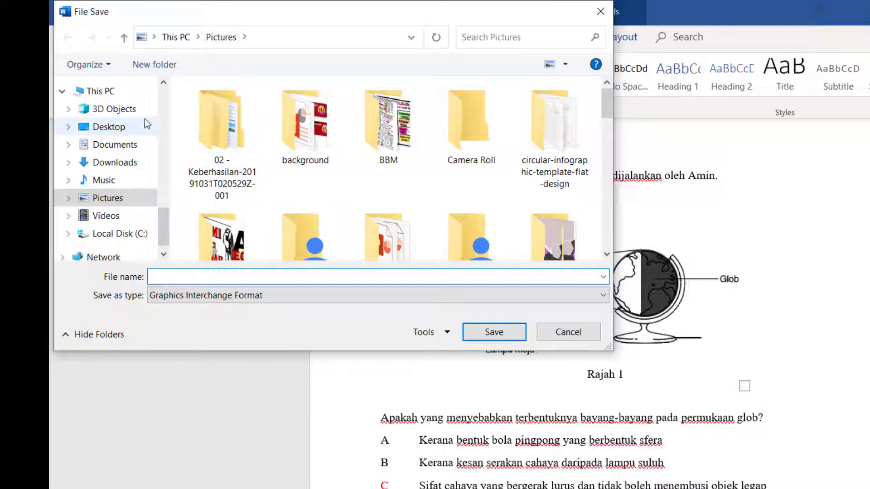
click(151, 67)
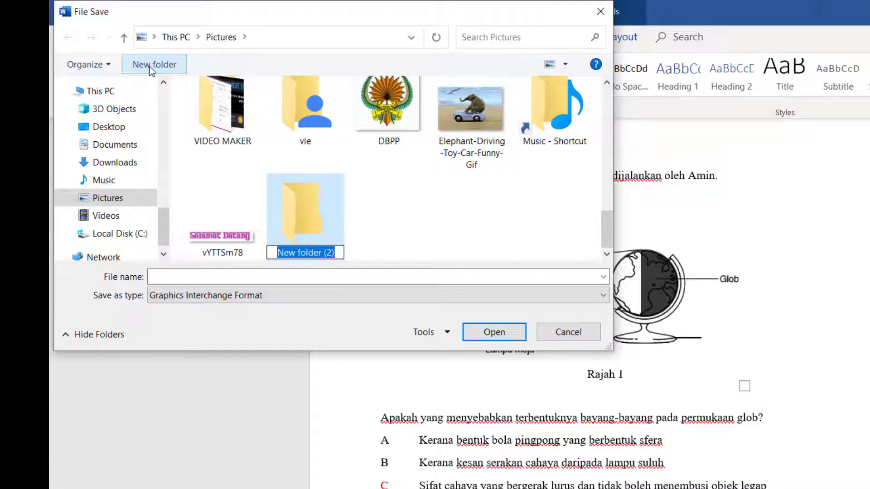
text(RA)
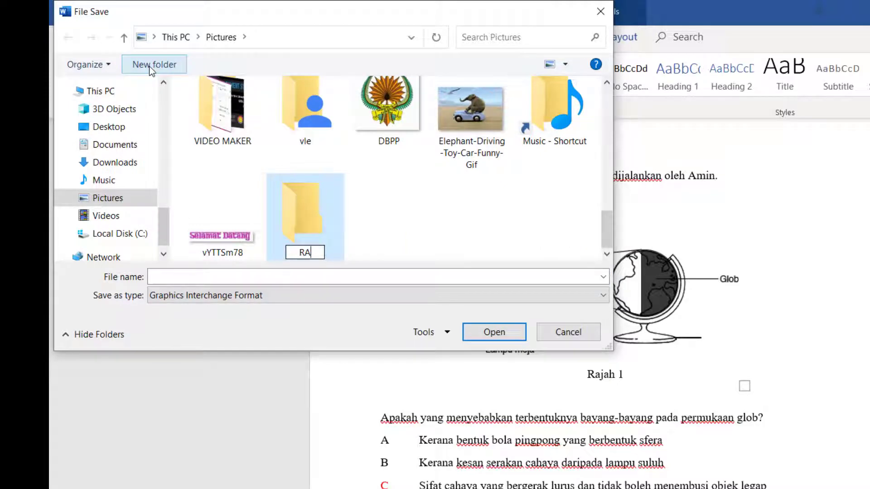
text(JAH )
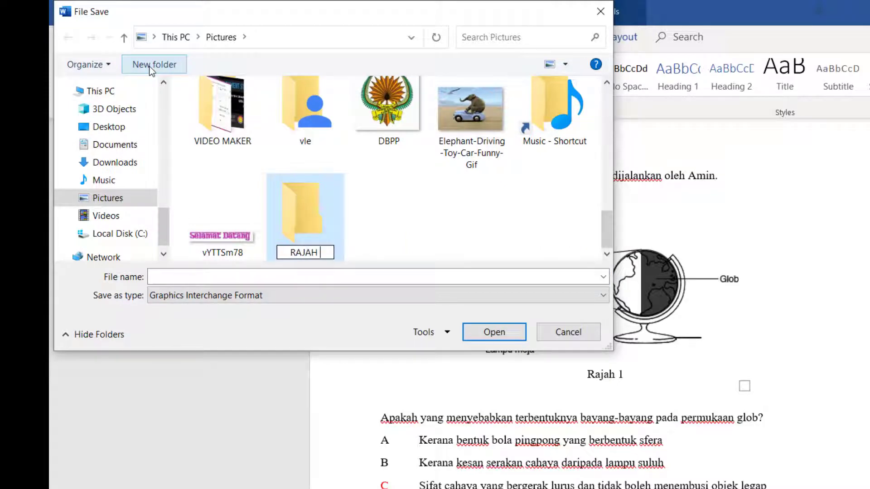
text(SET)
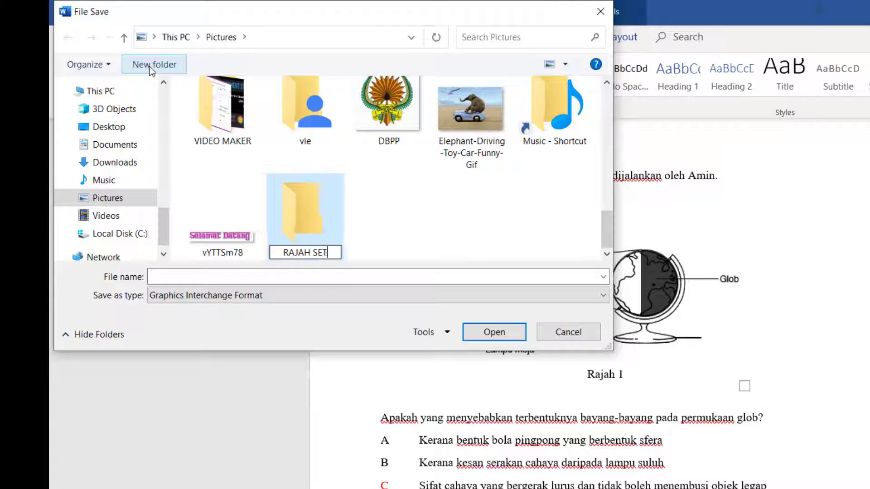
text( SOALAH)
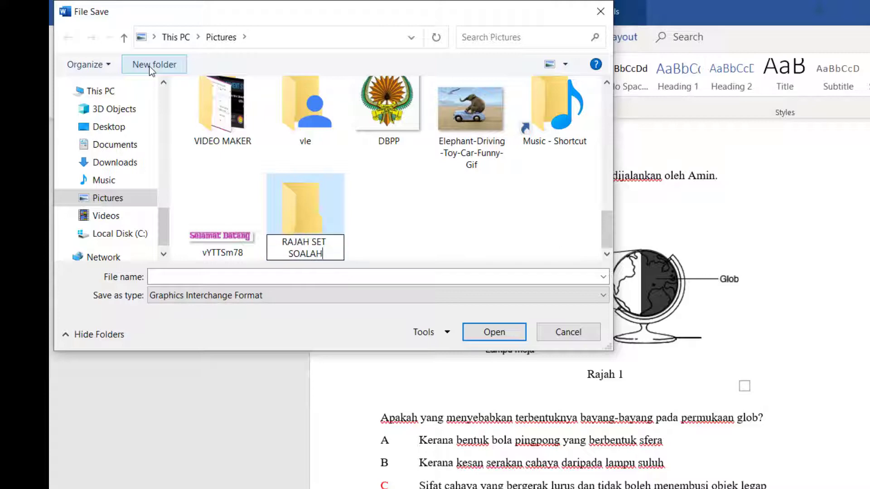
key(BackSpace)
text(N)
double_click(317, 219)
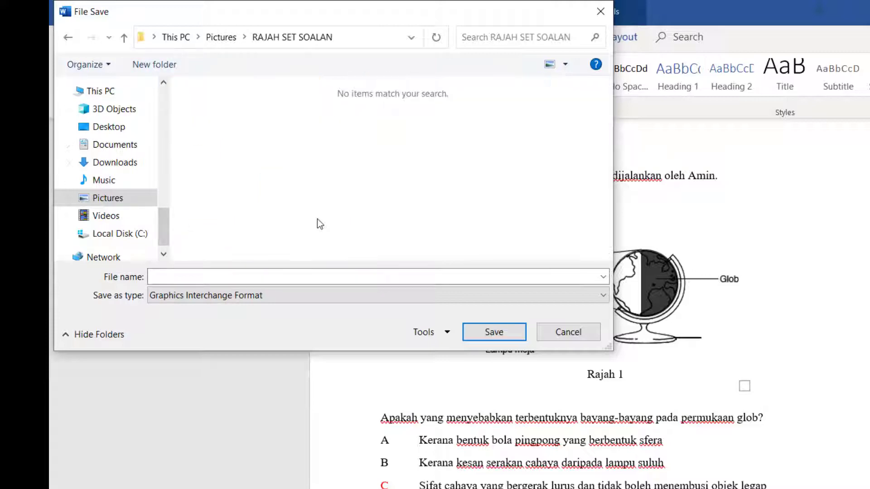
Save the diagram in the new folder as a Graphics Interchange Format file named "rajah 1".
click(259, 274)
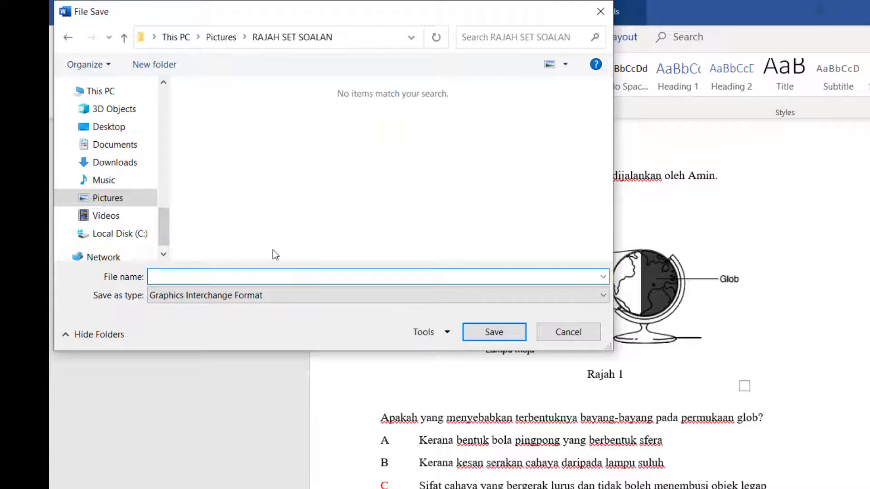
text(rajah 1)
click(516, 332)
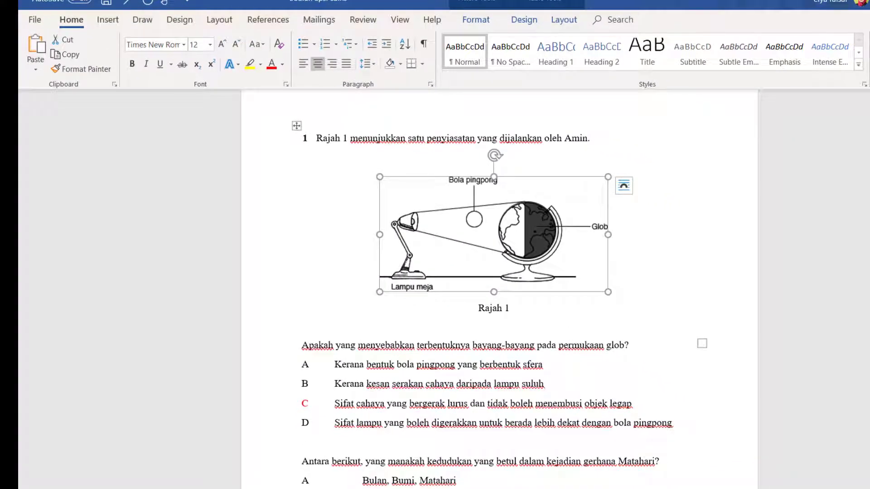
Insert the image "rajah 1" from the RAJAH SET SOALAN folder in Pictures into the form's question 1.
key(alt+Tab)
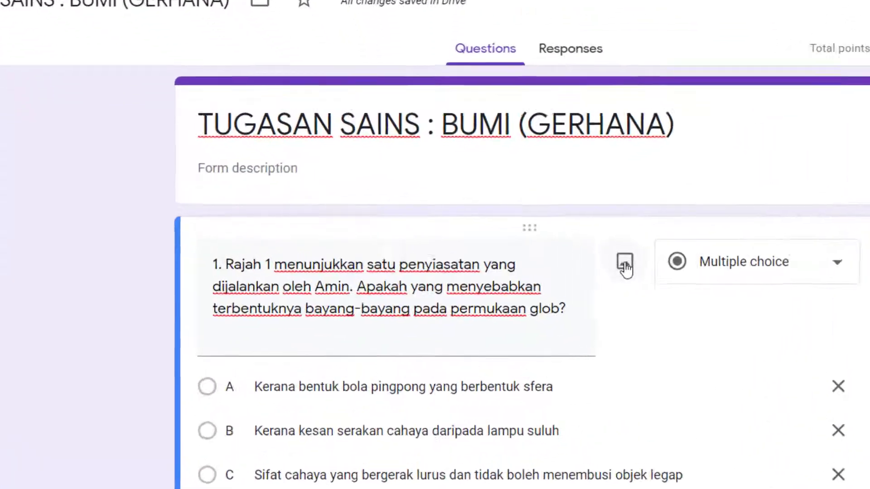
click(647, 267)
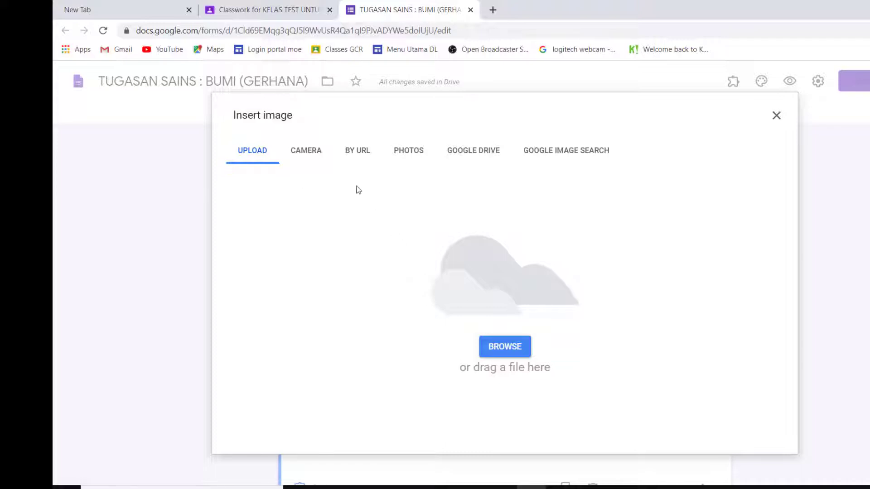
click(501, 358)
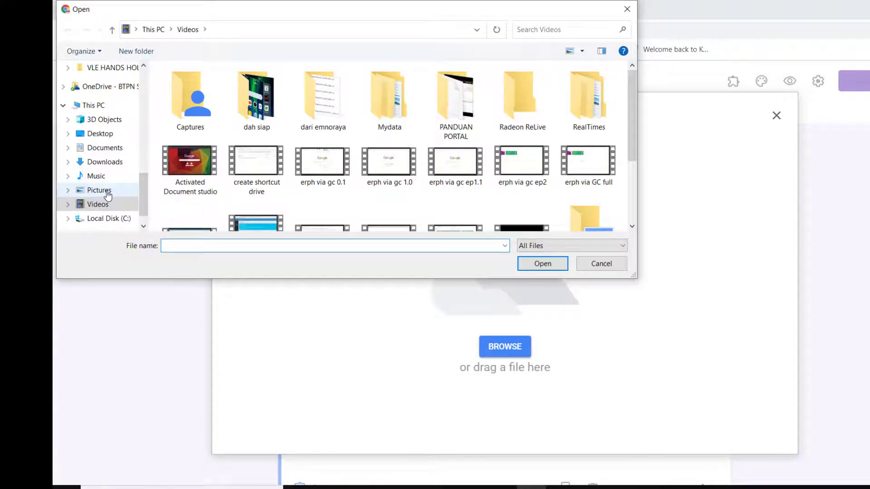
click(108, 195)
scroll(458, 153, down, 2)
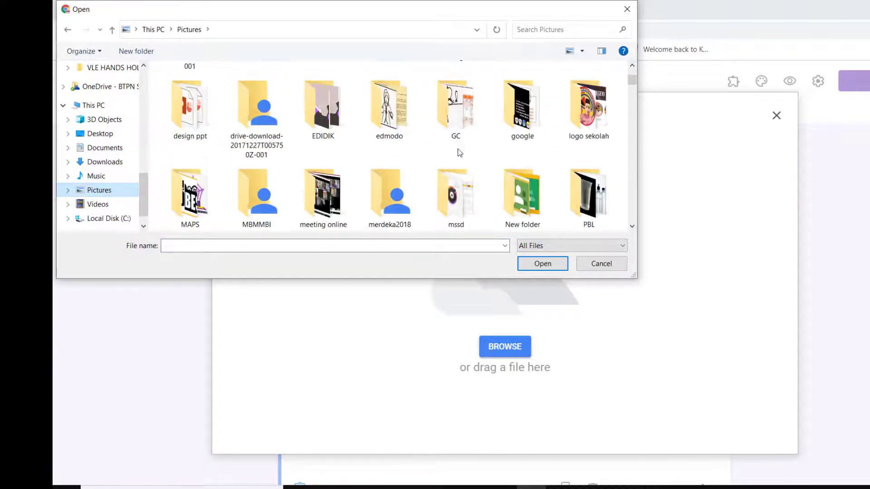
scroll(458, 153, down, 3)
scroll(458, 149, down, 2)
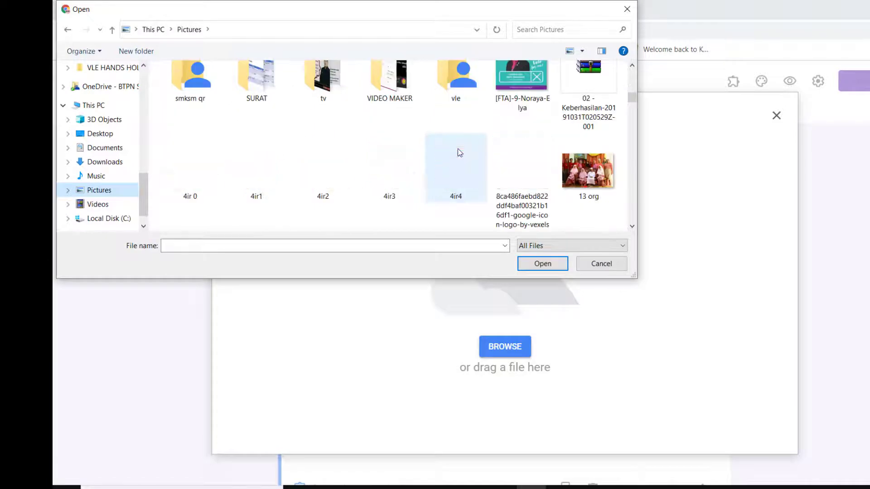
scroll(457, 150, up, 3)
double_click(463, 114)
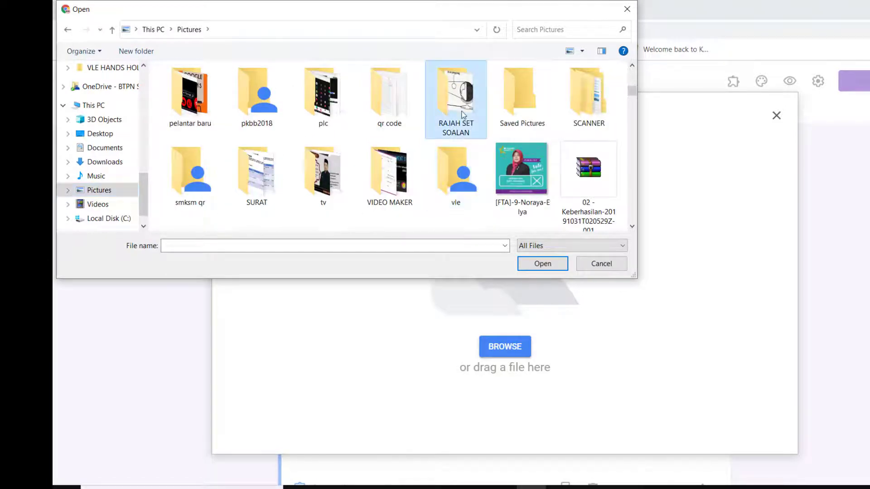
click(173, 93)
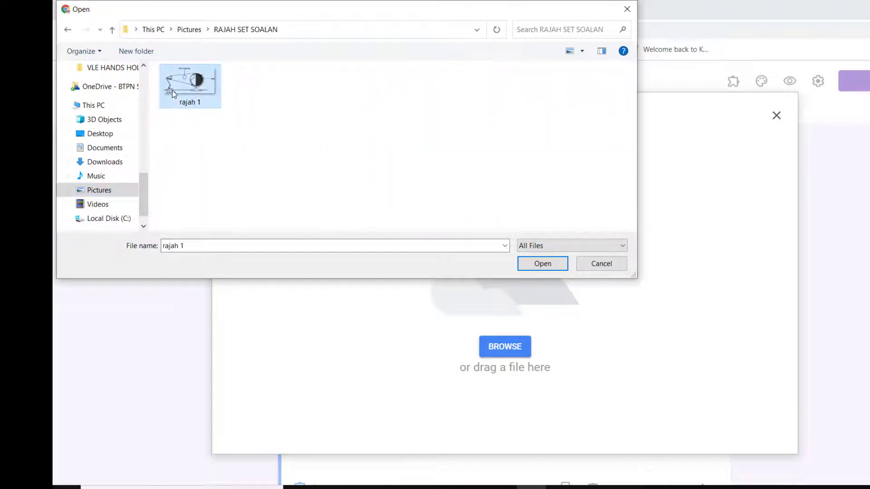
click(550, 264)
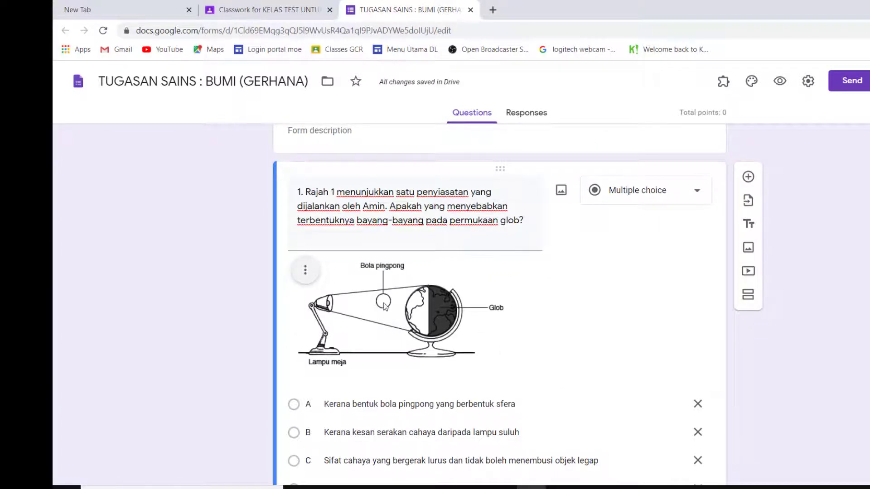
Try center and right alignment on question 1's diagram, ending with left alignment.
scroll(408, 243, down, 1)
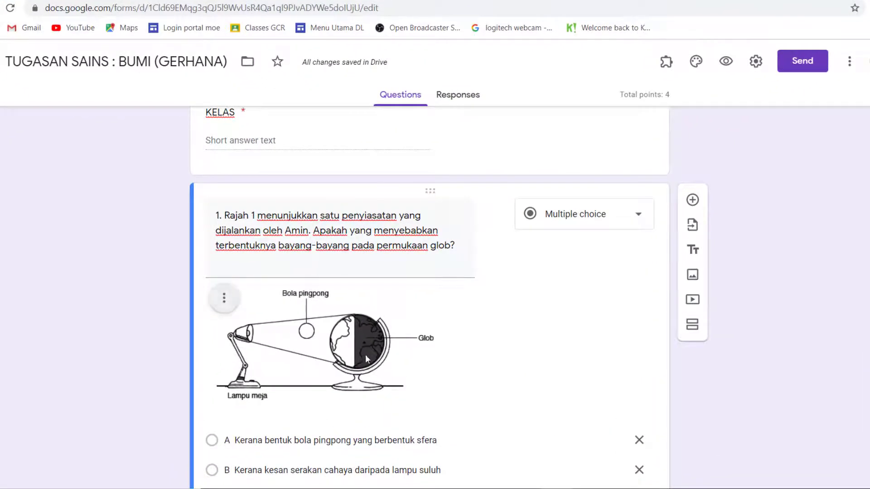
click(225, 303)
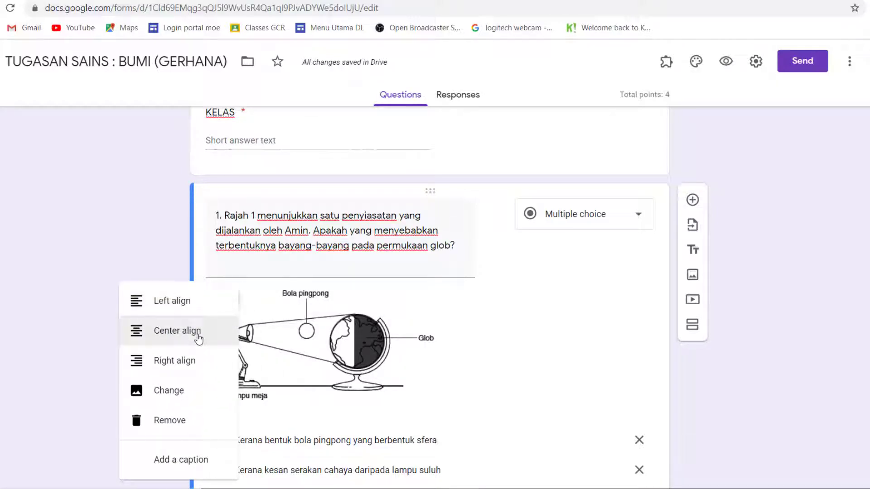
click(198, 339)
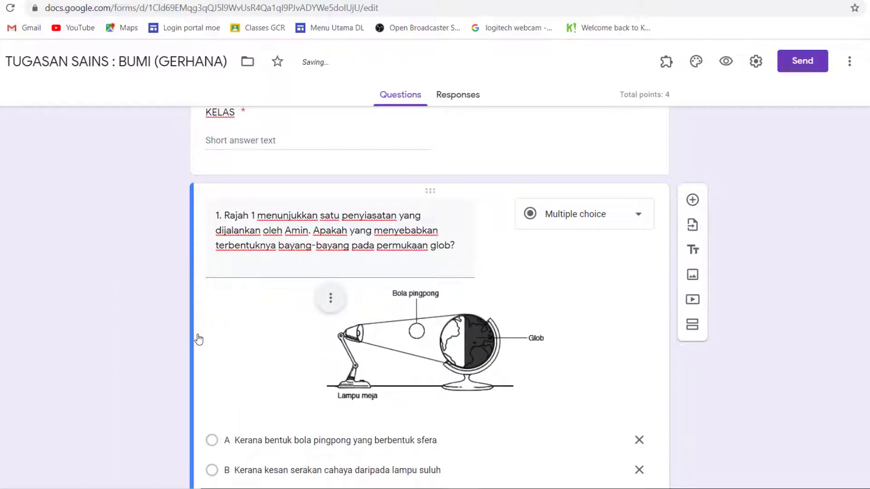
click(330, 299)
click(240, 360)
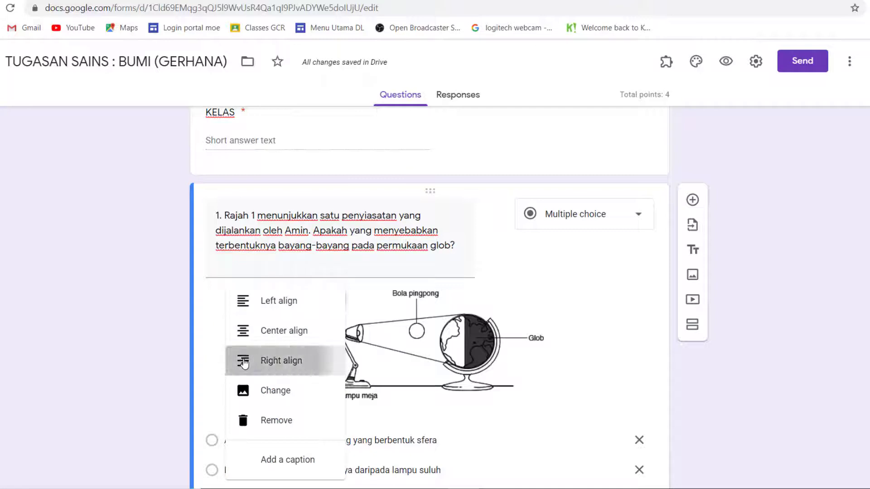
click(438, 299)
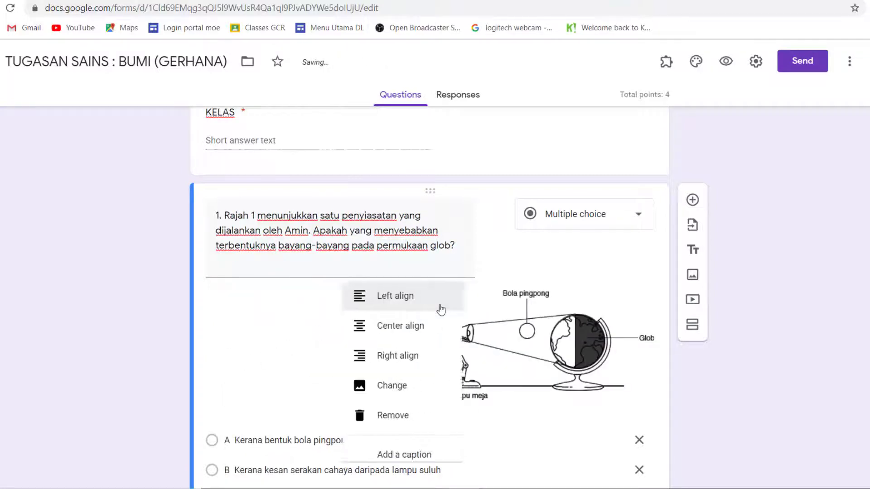
click(368, 310)
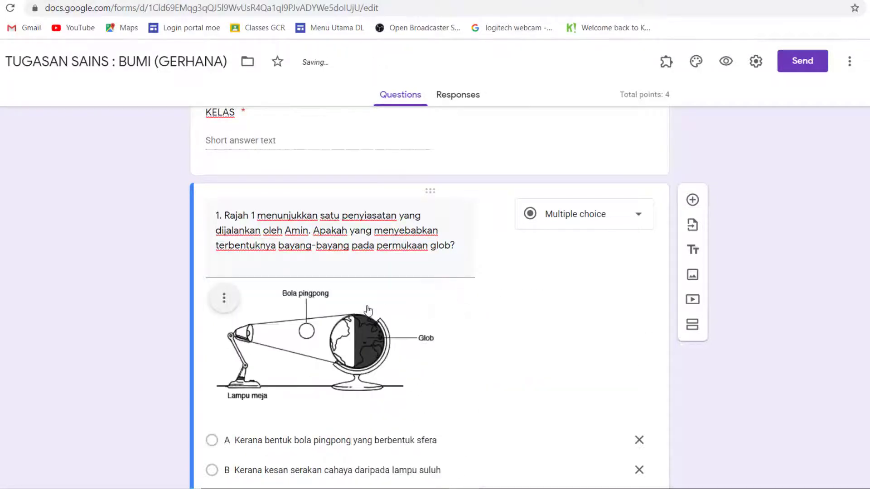
Add the caption "Rajah 1" to question 1's diagram.
click(224, 298)
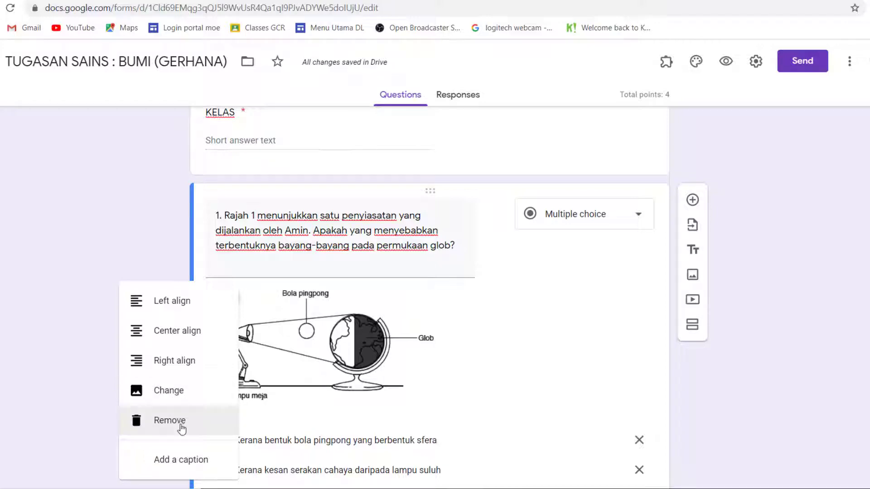
click(199, 460)
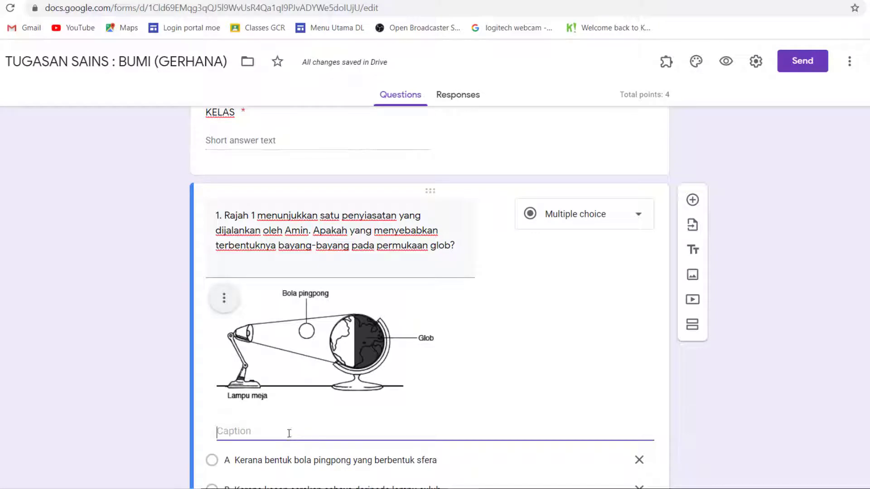
text(R)
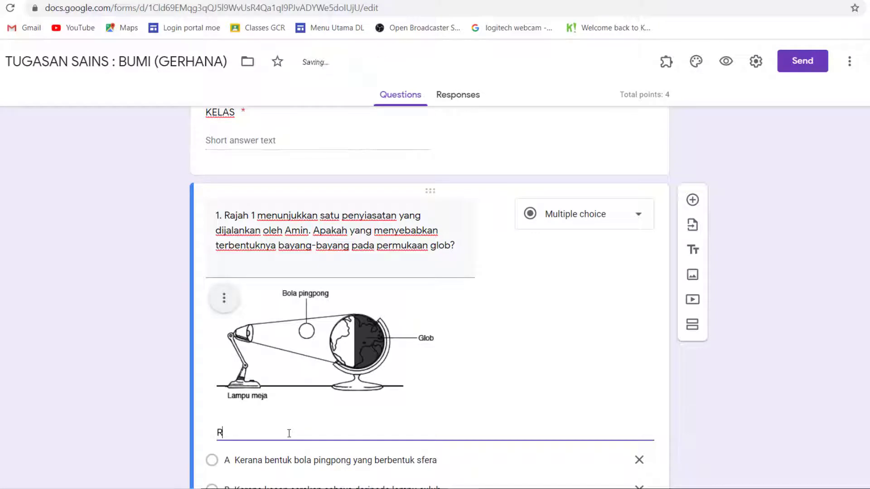
text(ajah 1)
click(501, 385)
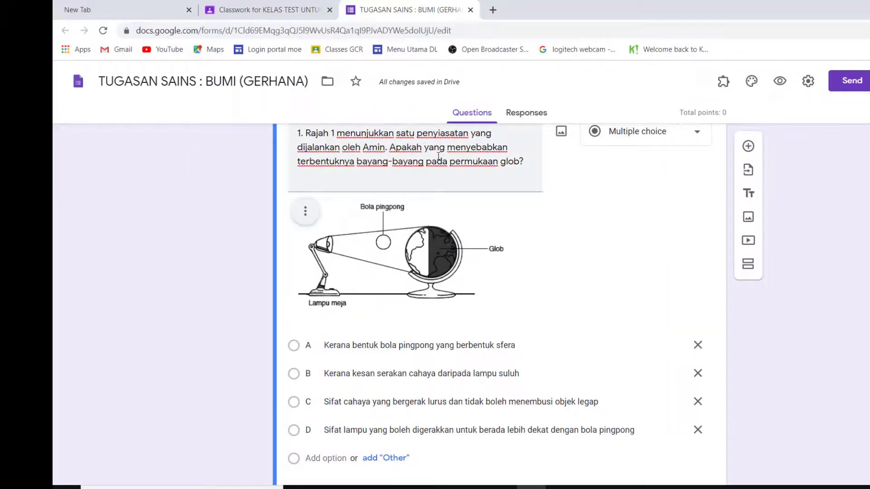
Mark option C as the correct answer in question 1's answer key and set the question's value to 2 points.
scroll(414, 275, down, 1)
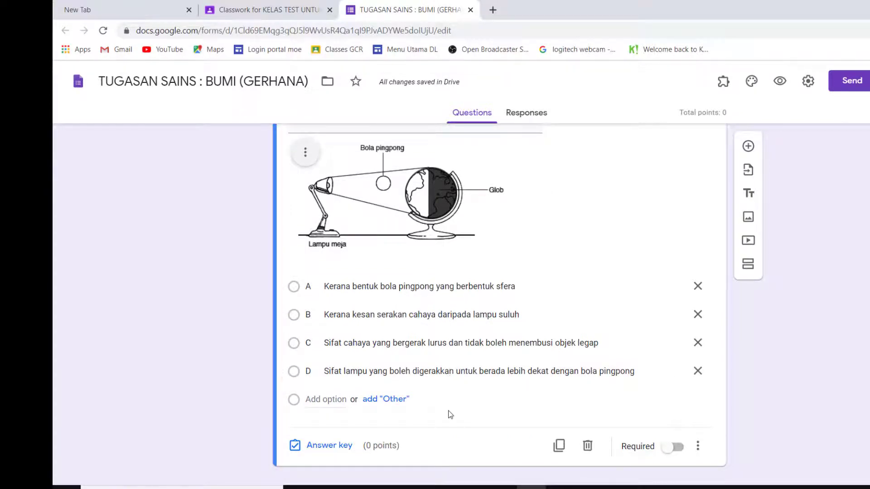
scroll(449, 411, up, 2)
scroll(452, 402, down, 2)
click(343, 445)
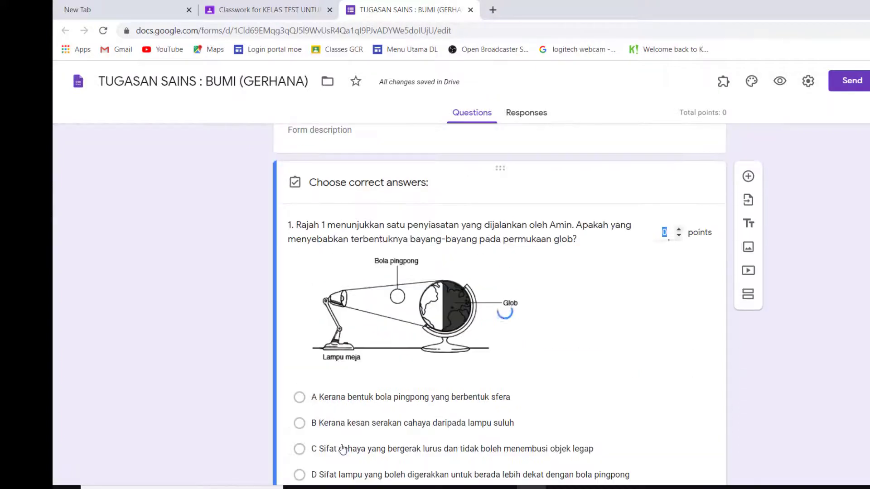
scroll(460, 385, down, 2)
scroll(461, 363, down, 1)
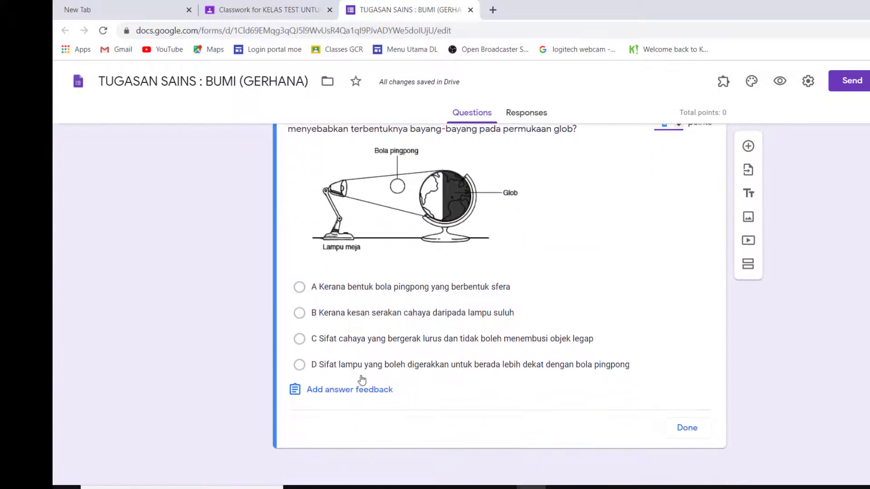
click(299, 339)
scroll(501, 317, up, 3)
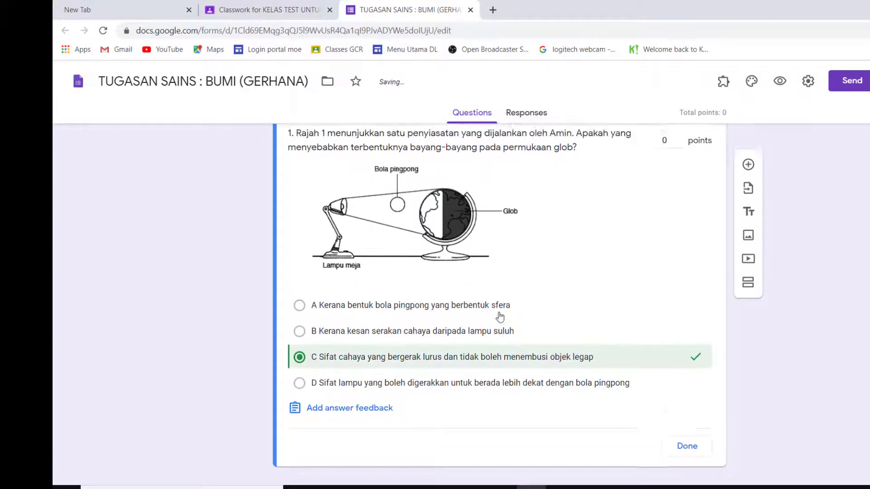
click(670, 240)
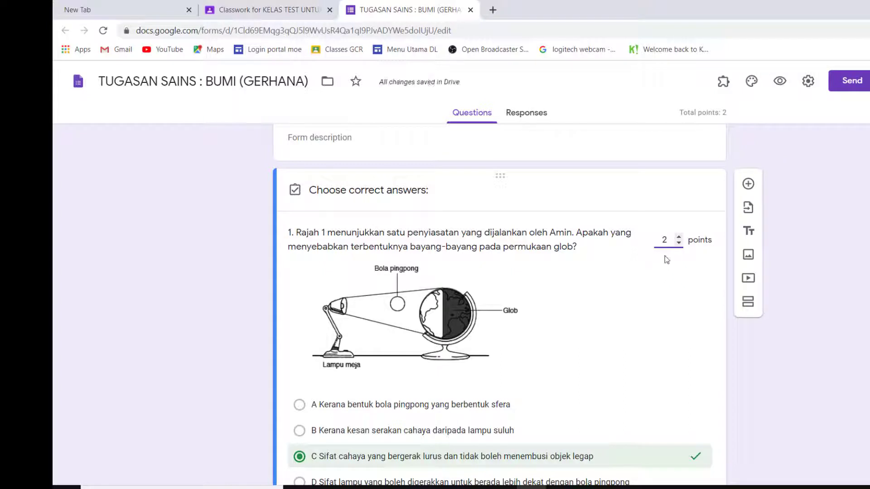
Finish question 1's answer key and add a new multiple-choice question below it.
scroll(647, 304, down, 3)
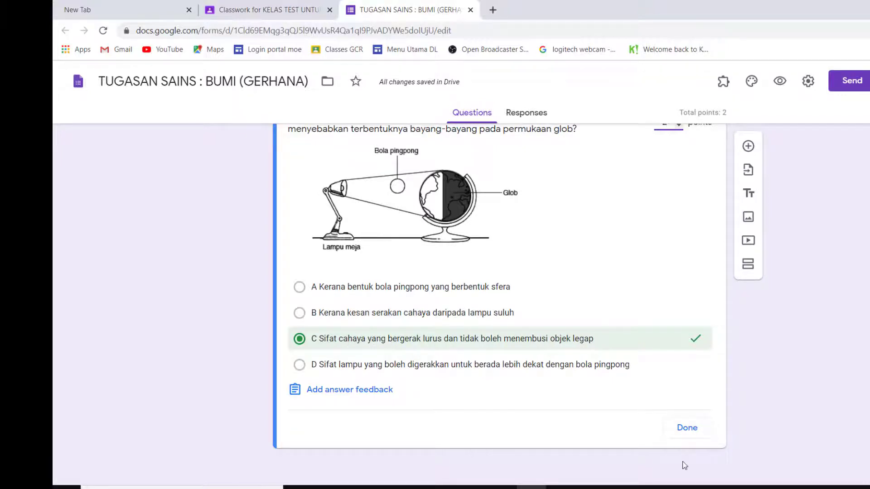
click(687, 432)
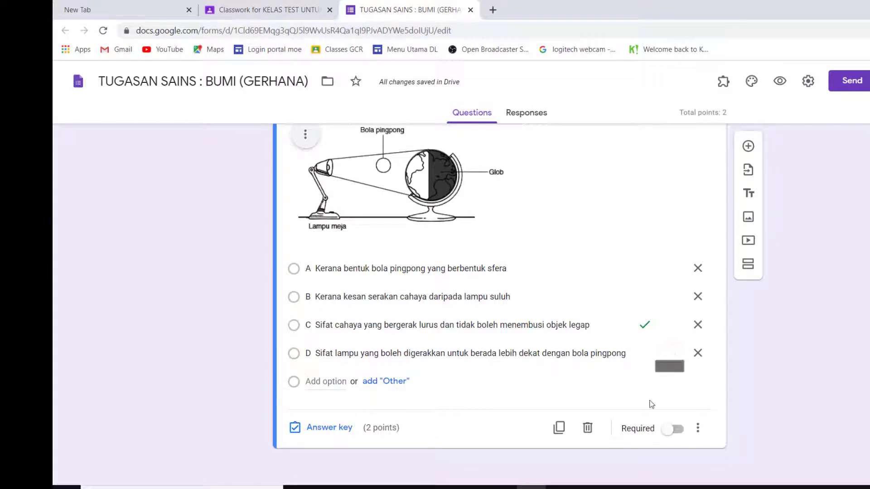
click(748, 146)
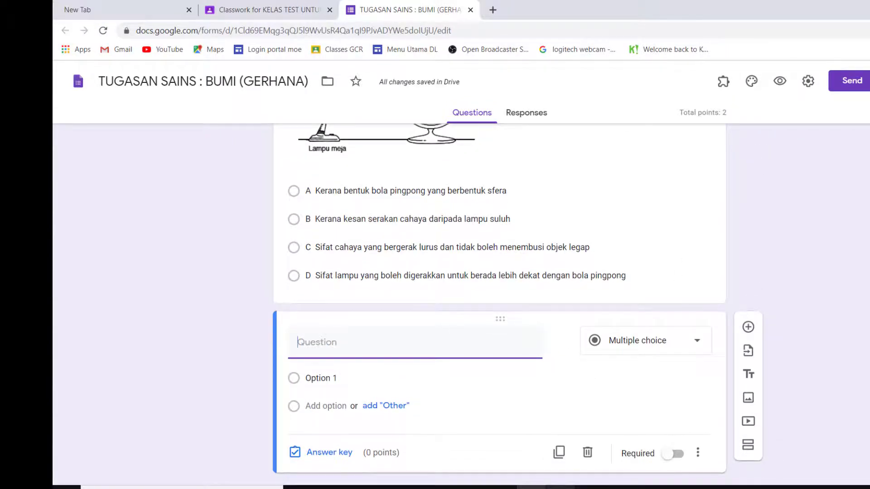
Copy the question "Antara berikut, yang manakah kedudukan yang betul dalam kejadian gerhana Matahari?" from the Word document into the new form question, prefixed with "2.".
click(560, 488)
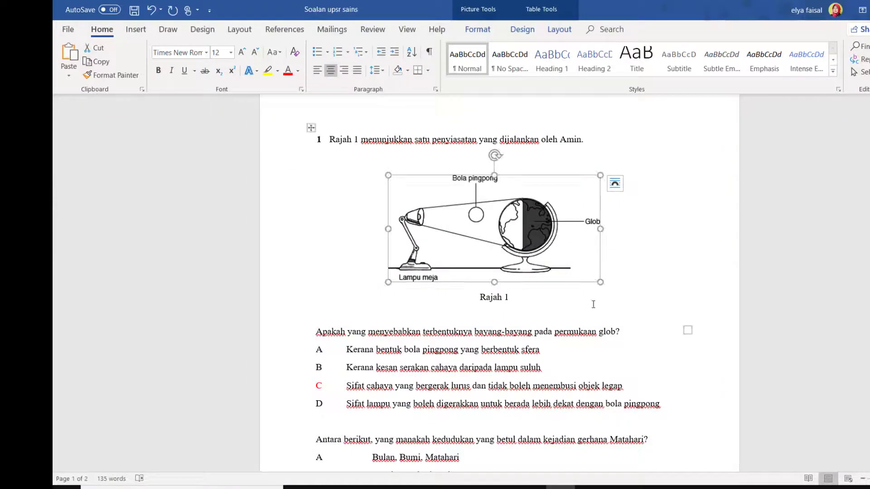
scroll(593, 304, down, 3)
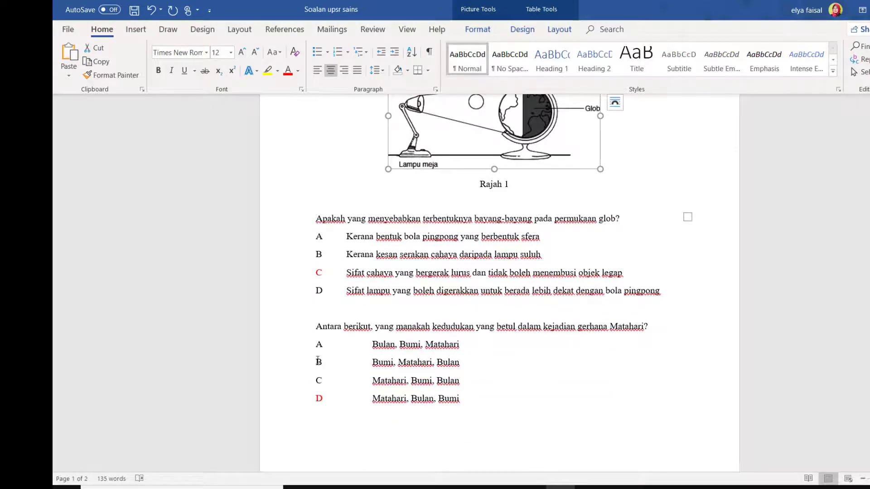
drag(338, 327, 654, 339)
key(ctrl+c)
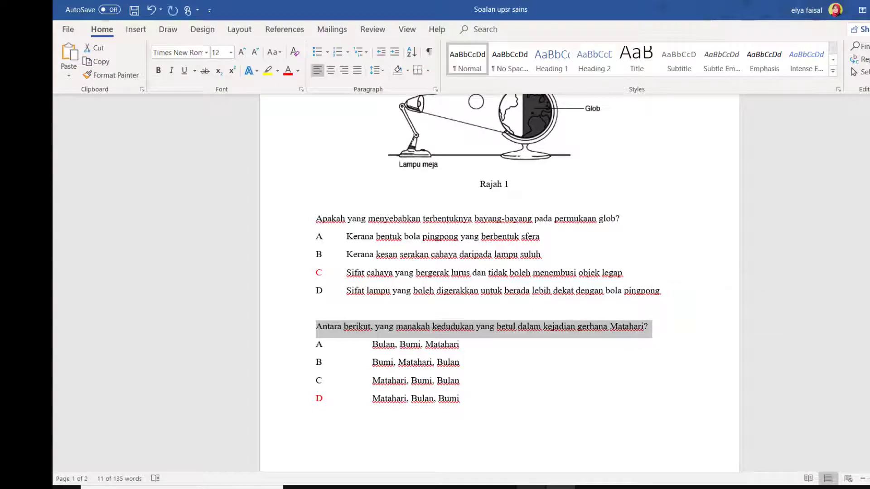
click(533, 481)
right_click(359, 348)
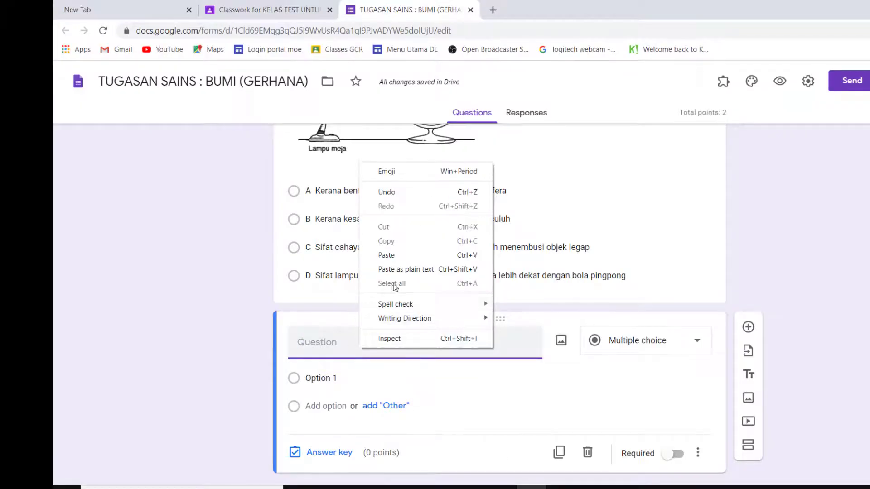
click(399, 256)
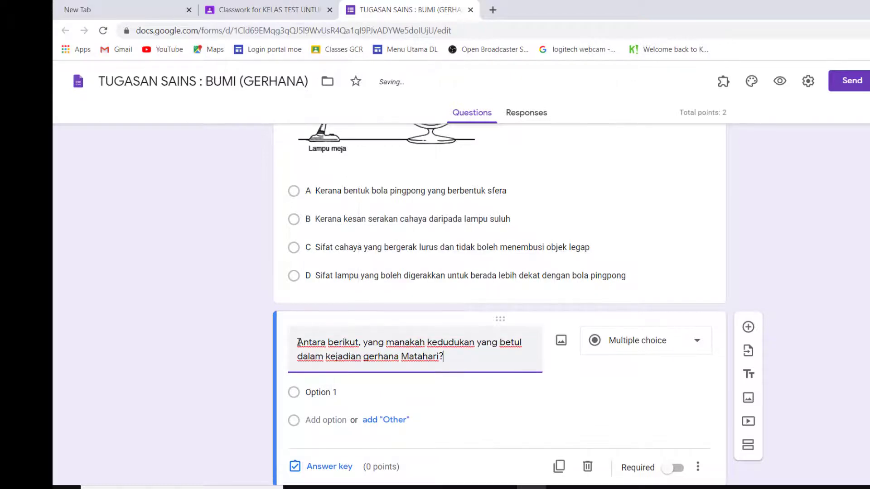
text(2.)
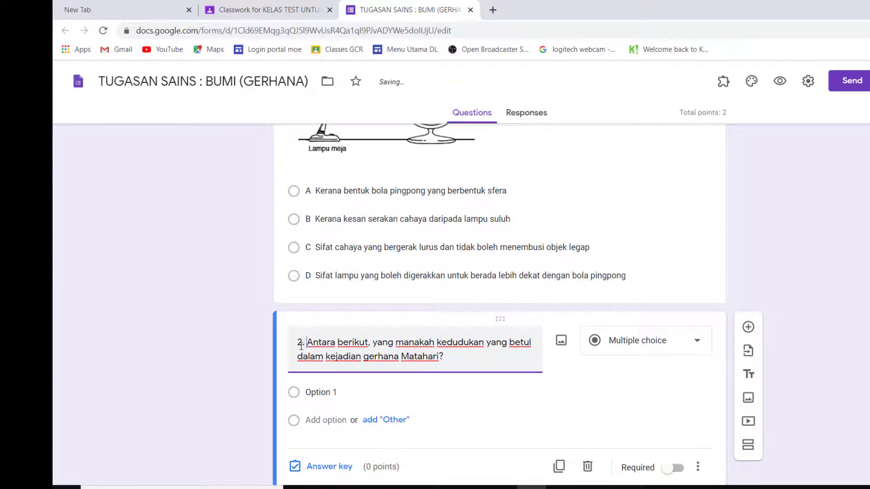
Copy answer options A to D of the gerhana Matahari question from the Word document into question 2's options in the form.
click(560, 487)
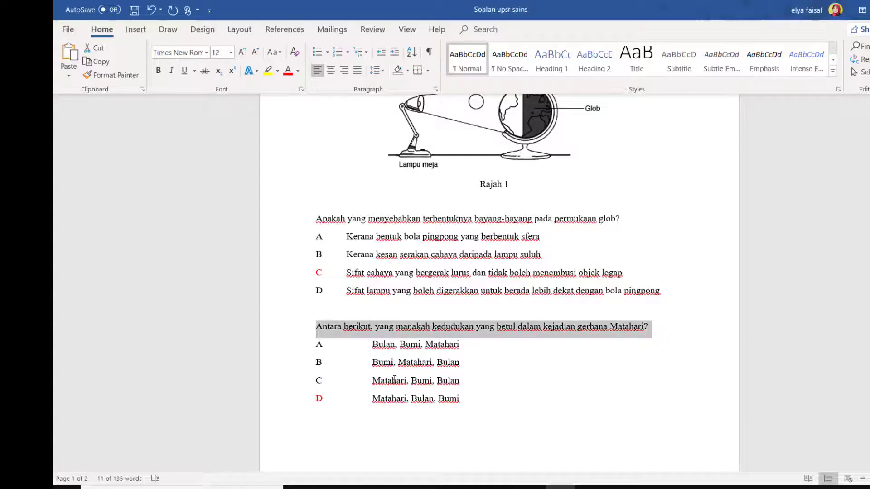
drag(316, 346, 458, 401)
key(ctrl+c)
right_click(448, 402)
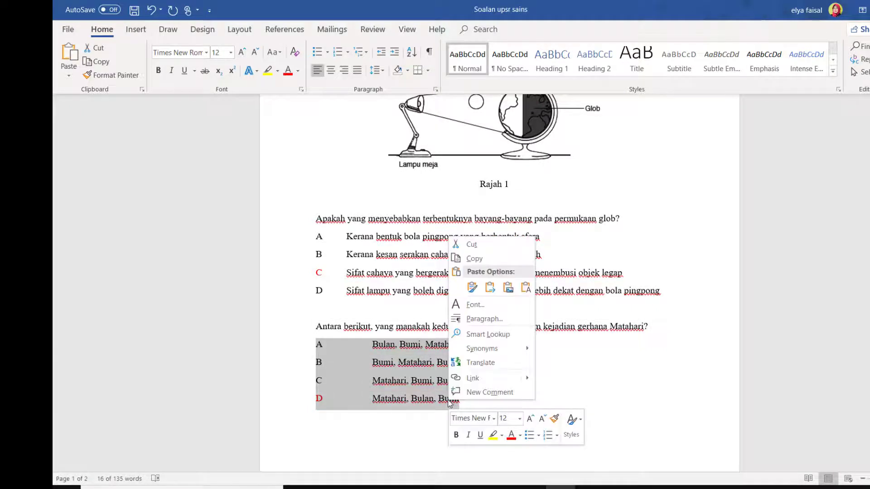
click(475, 259)
click(320, 393)
right_click(319, 394)
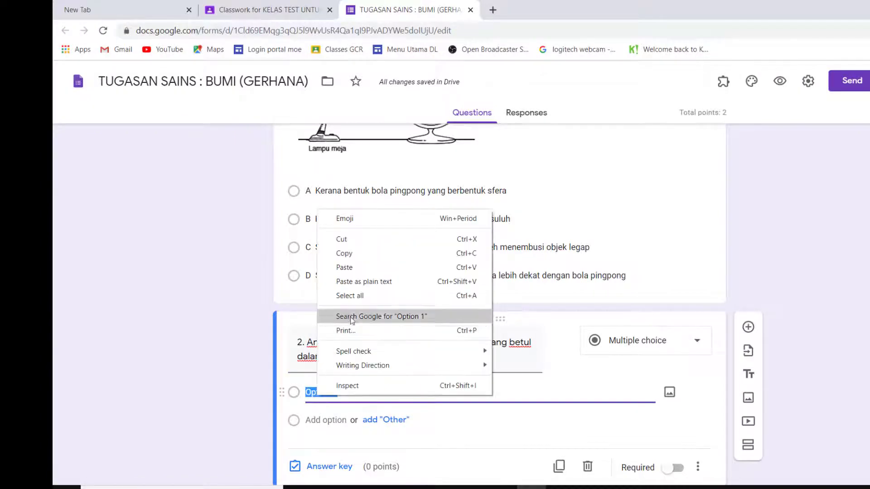
click(370, 266)
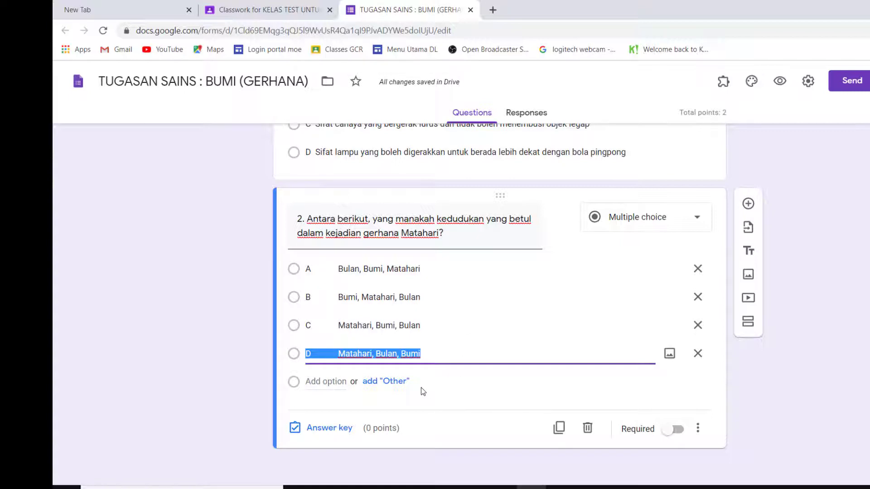
Check the answer in the Word document, mark option D as correct in question 2's answer key and set its value to 2 points.
click(336, 428)
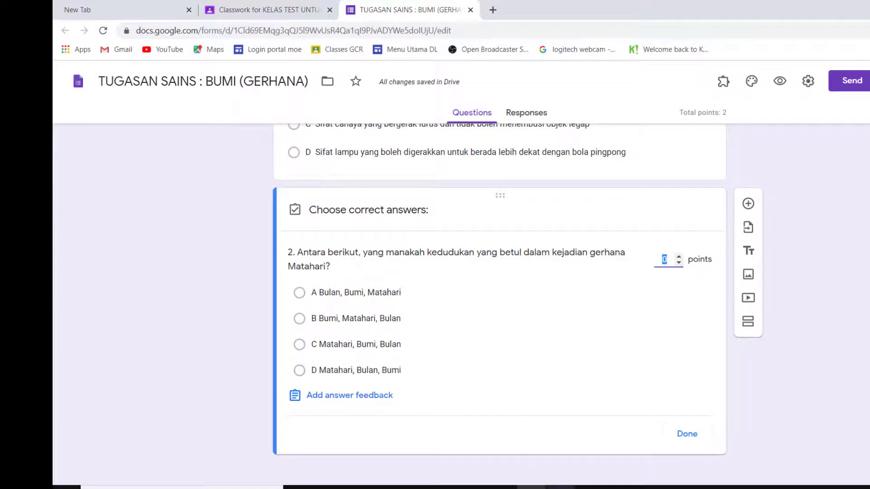
click(560, 488)
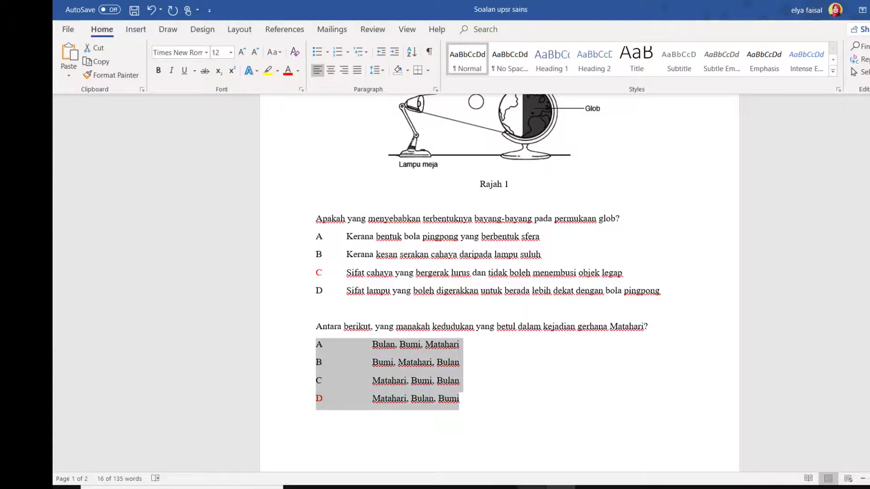
click(532, 487)
click(308, 372)
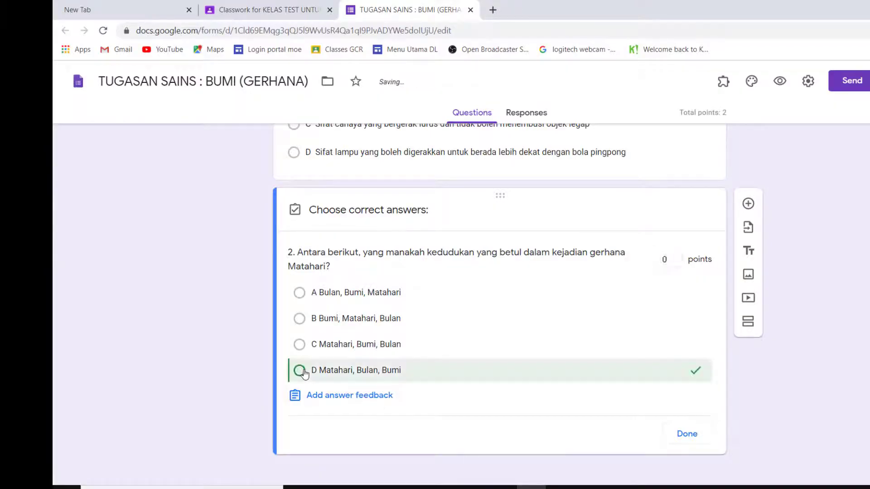
click(673, 261)
key(BackSpace)
text(2)
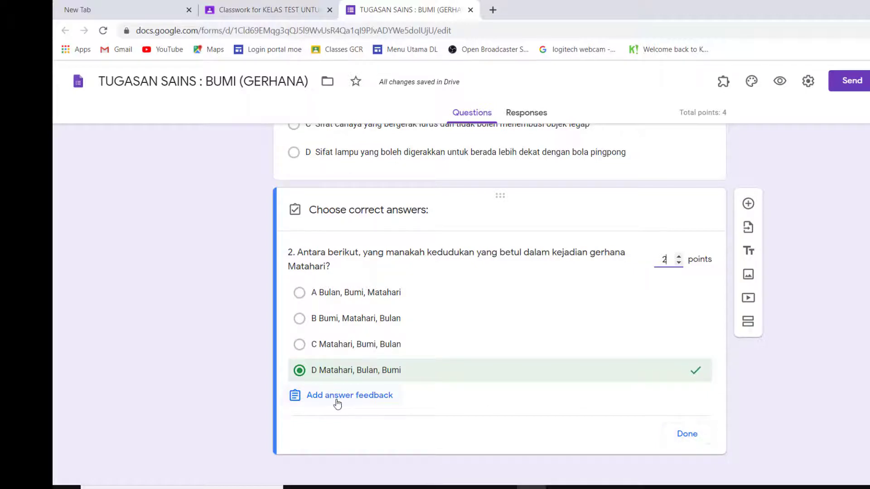
Add question 2 feedback "Kurang tepat" for incorrect answers and "Tahniah, jawapan anda betul" for correct answers, and finish the answer key.
click(353, 402)
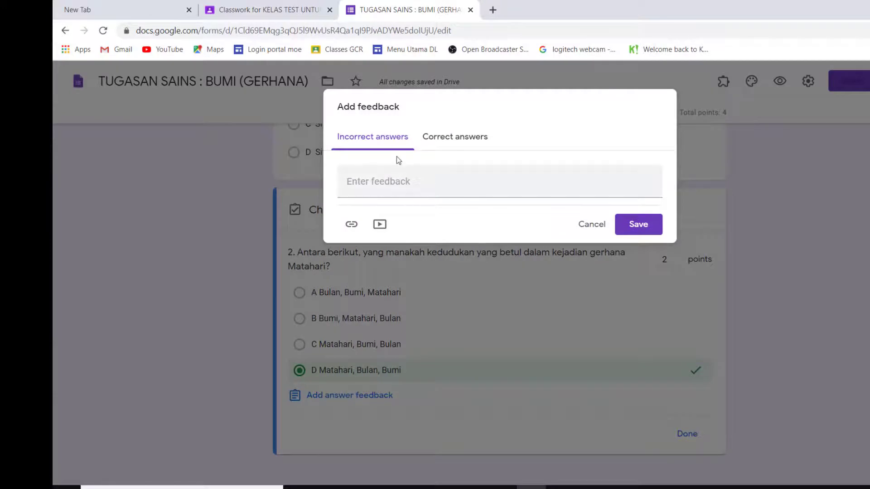
click(388, 186)
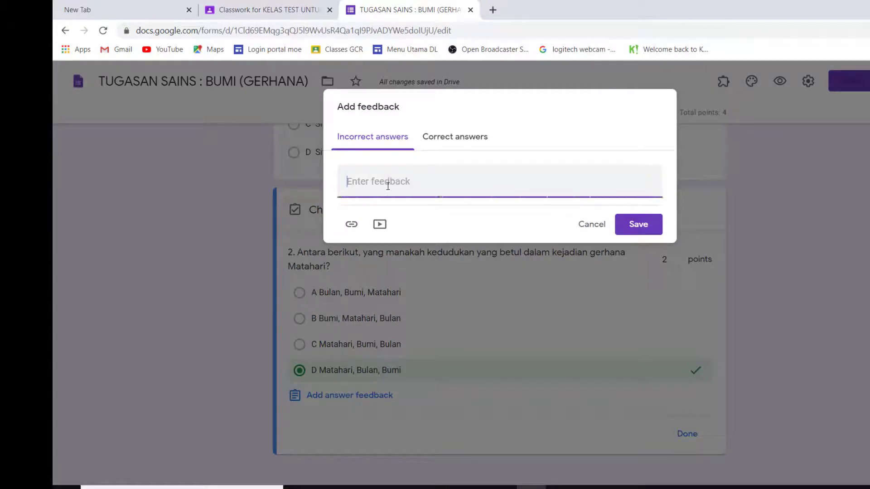
text(Kurang tepat)
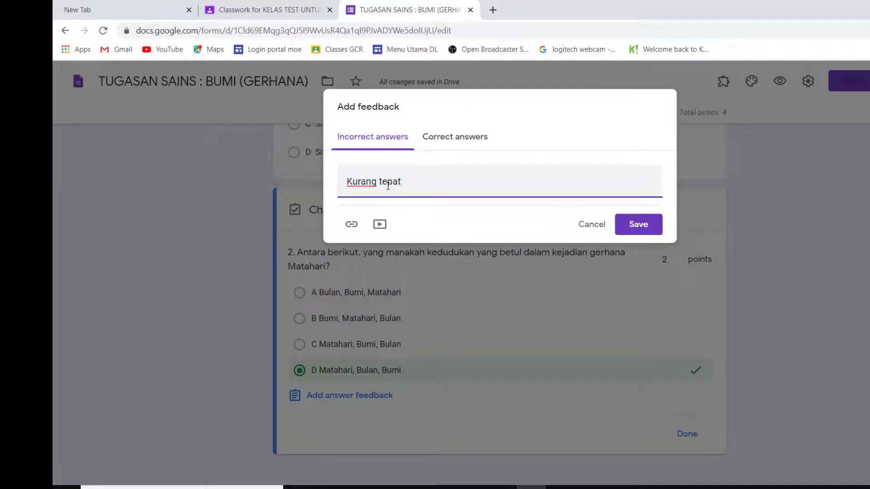
click(458, 137)
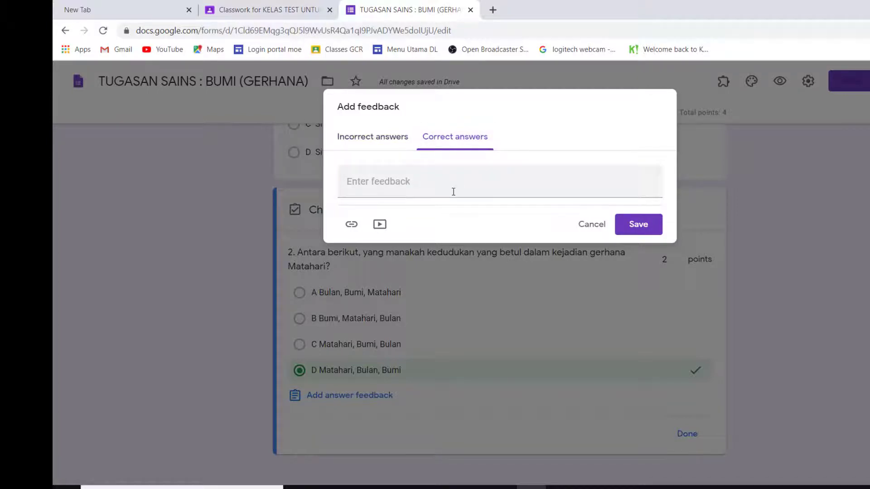
click(453, 191)
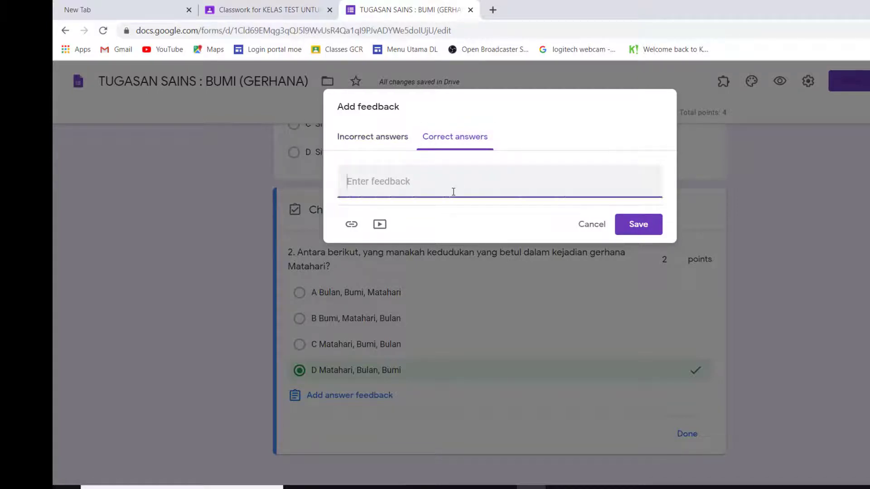
text(Tahniah, jawapan anda betul)
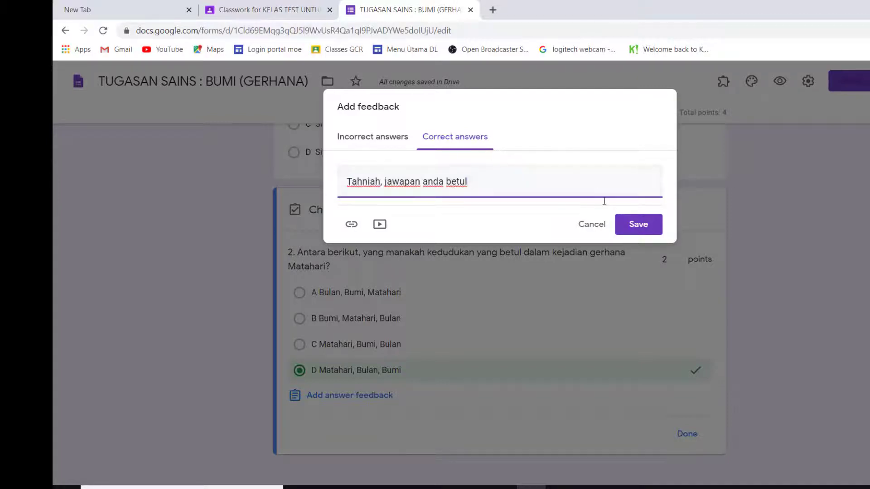
click(637, 226)
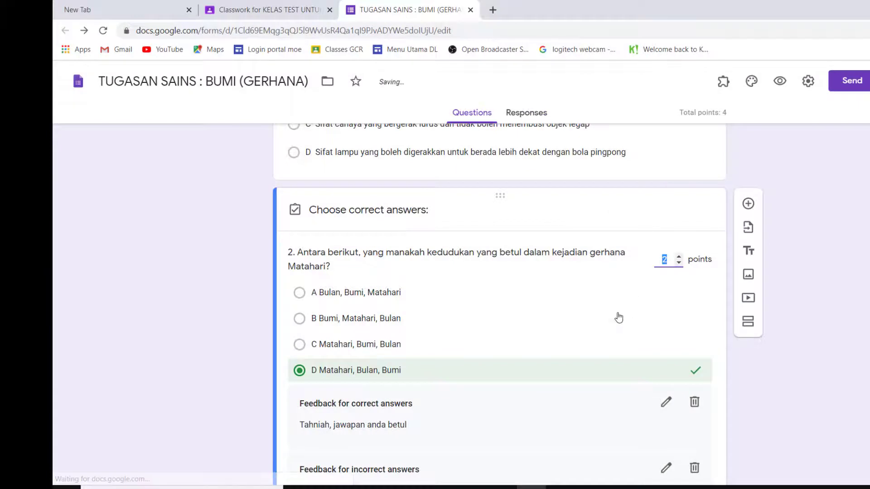
scroll(625, 308, down, 1)
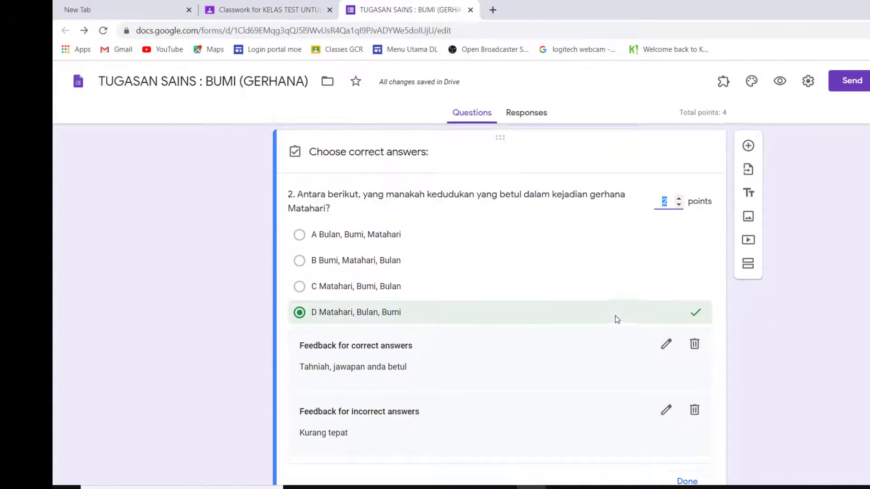
scroll(616, 319, down, 2)
click(687, 429)
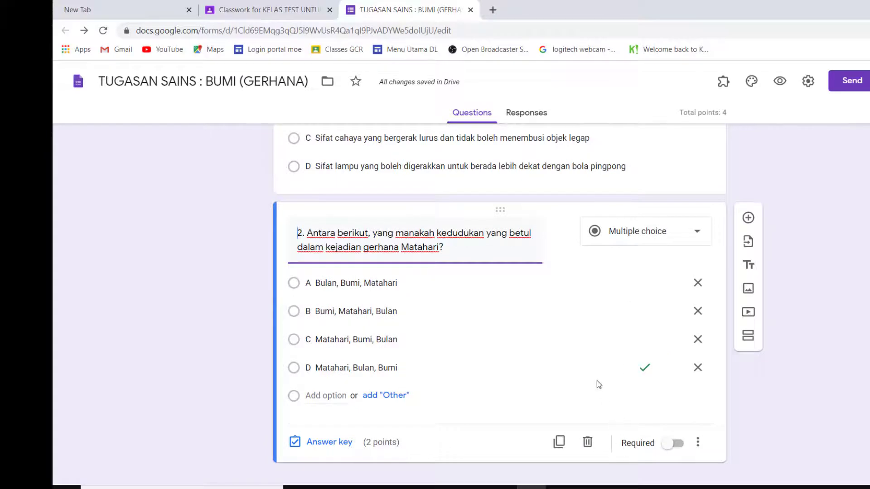
Make both question 2 and question 1 required.
scroll(589, 355, down, 1)
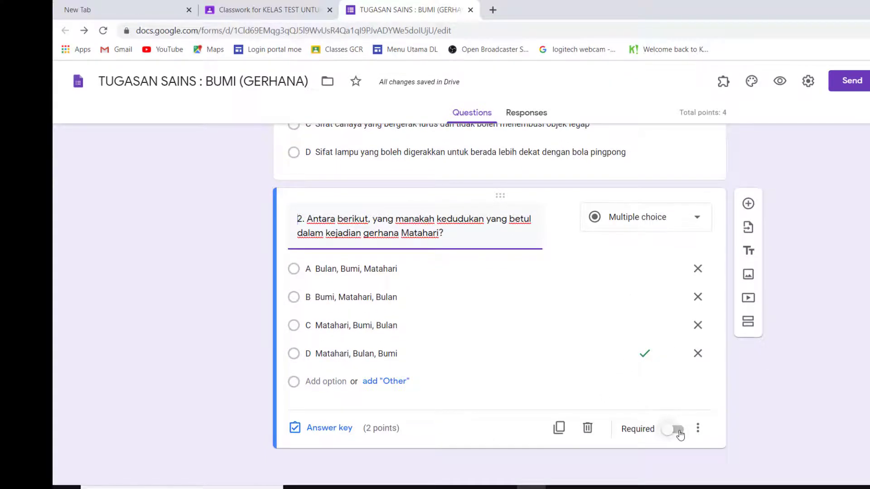
click(678, 433)
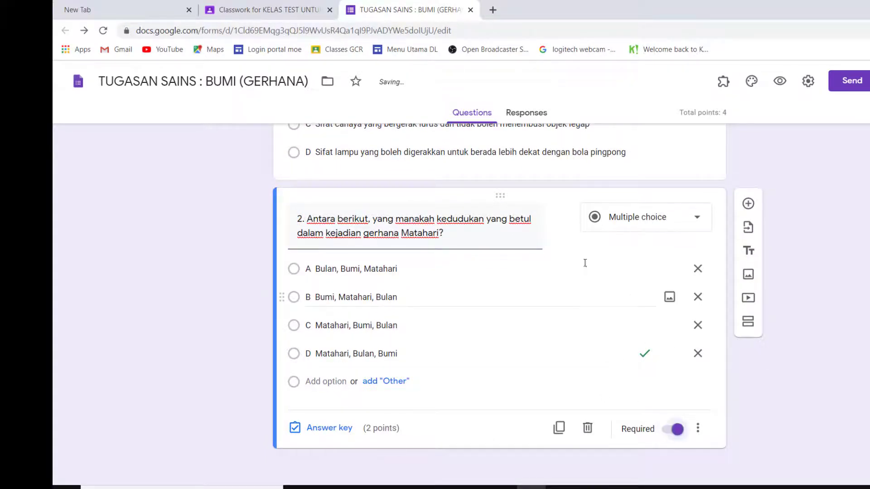
scroll(607, 249, up, 1)
click(660, 183)
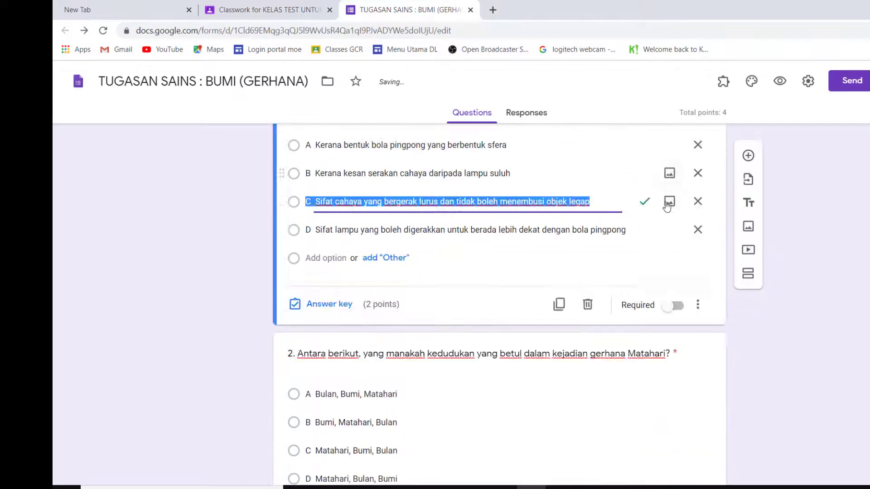
click(682, 312)
scroll(599, 374, up, 1)
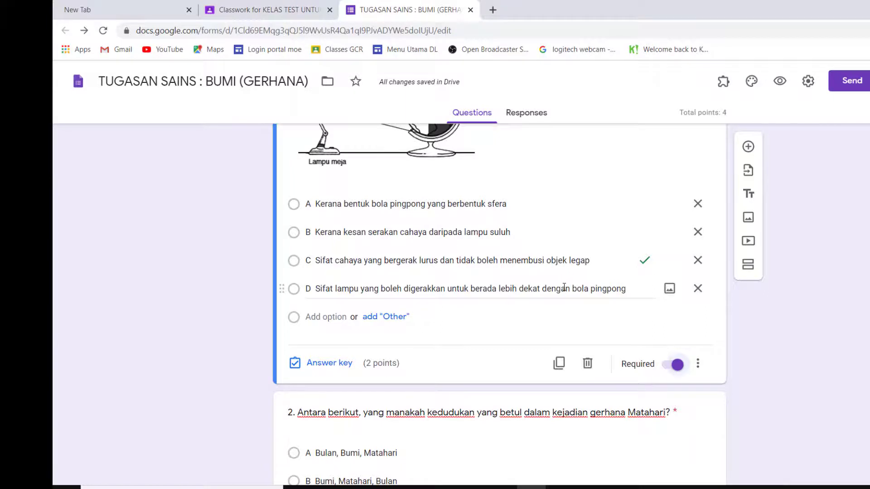
scroll(564, 287, up, 1)
scroll(563, 285, up, 1)
scroll(563, 291, down, 4)
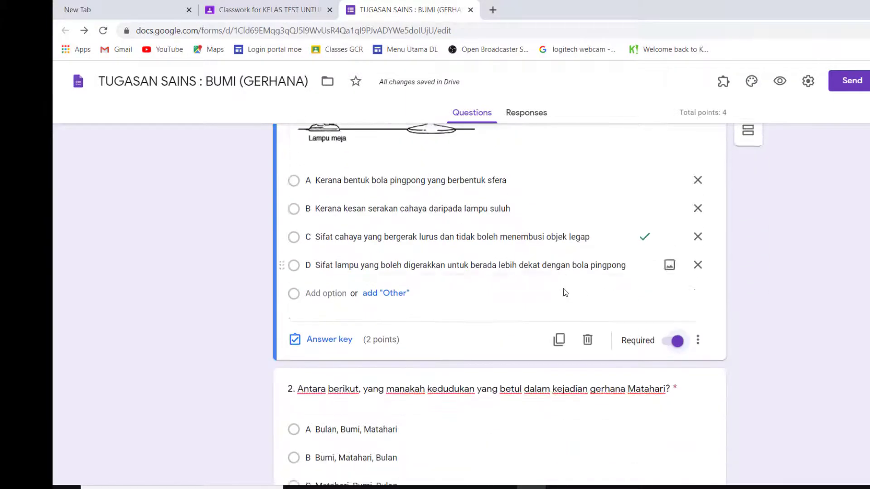
scroll(563, 295, up, 5)
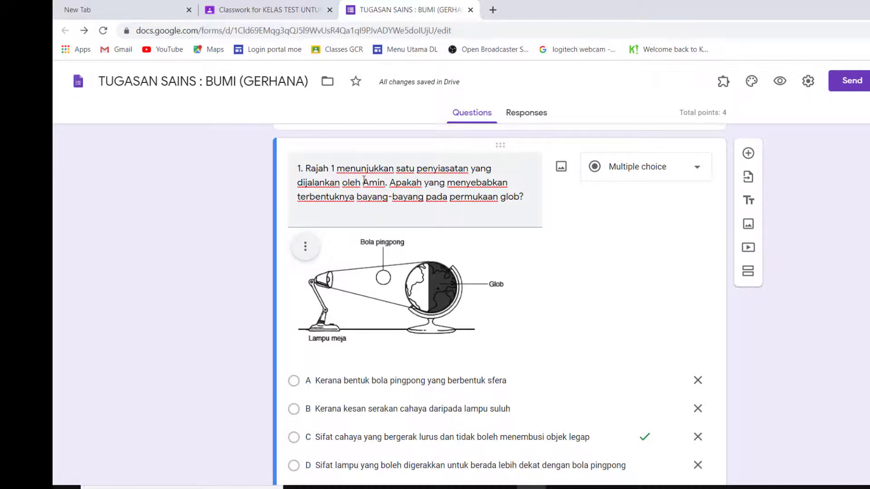
Switch back to the Google Classroom assignment and set its points to 4.
click(296, 13)
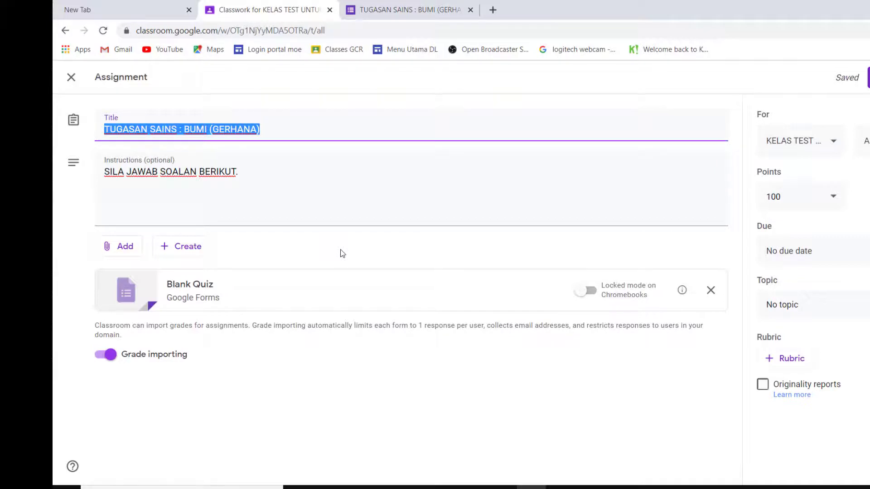
click(479, 387)
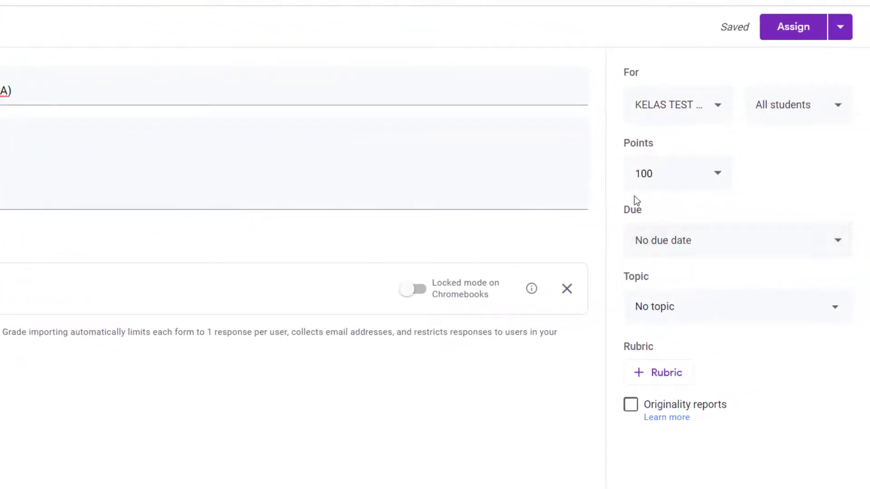
click(722, 183)
key(BackSpace)
key(BackSpace)
text(4)
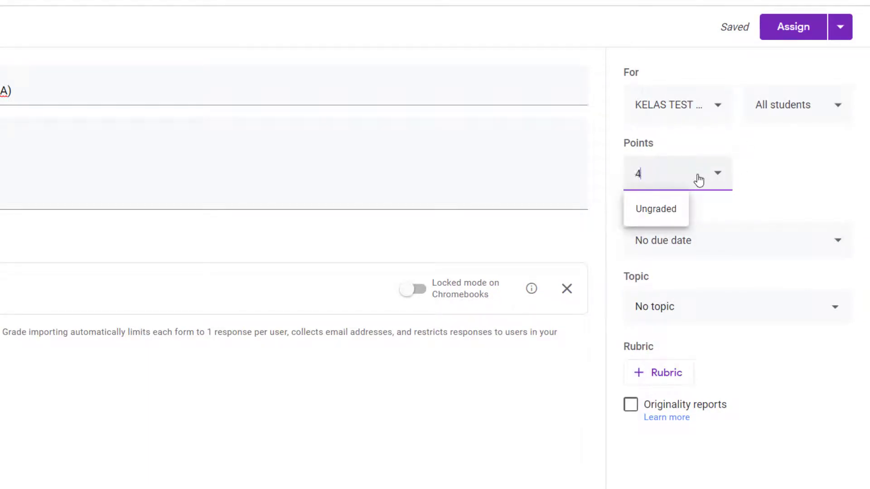
Set the assignment's due date to May 5, 2020 with the time 11:59 PM.
click(806, 249)
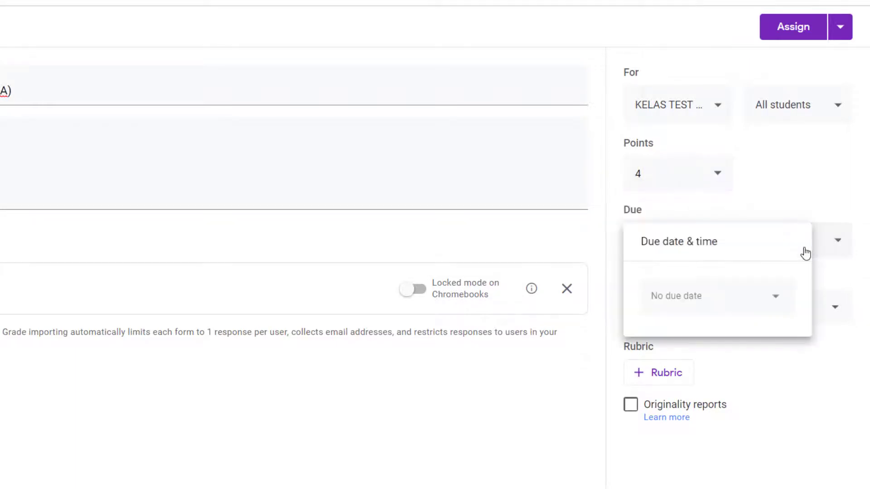
click(779, 306)
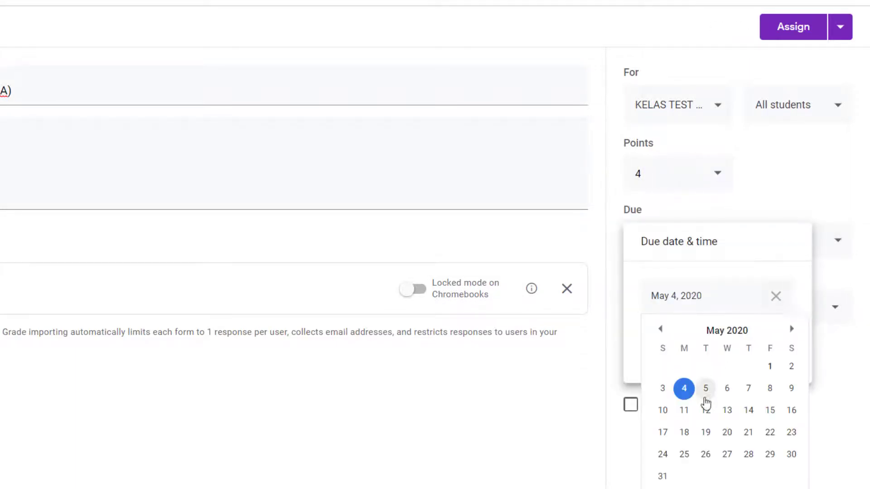
click(706, 396)
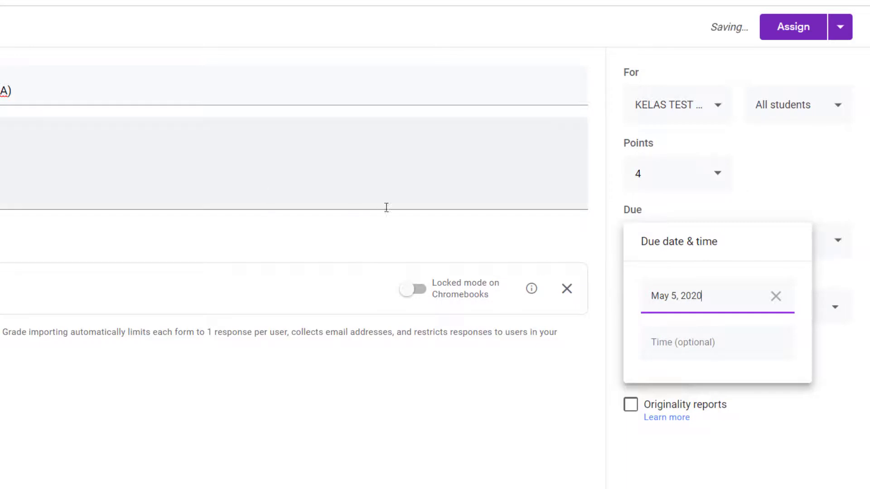
click(685, 343)
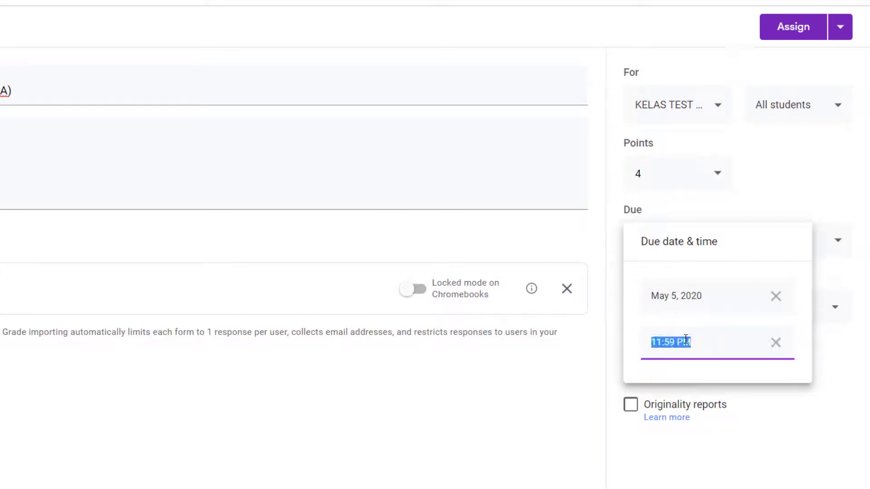
click(838, 339)
File the assignment under the topic BUMI : GERHANA and assign it to the class.
click(831, 307)
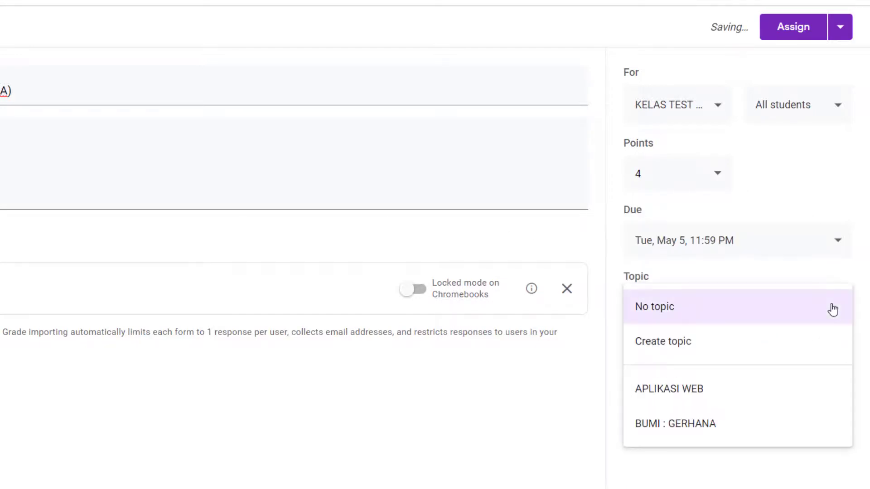
click(781, 428)
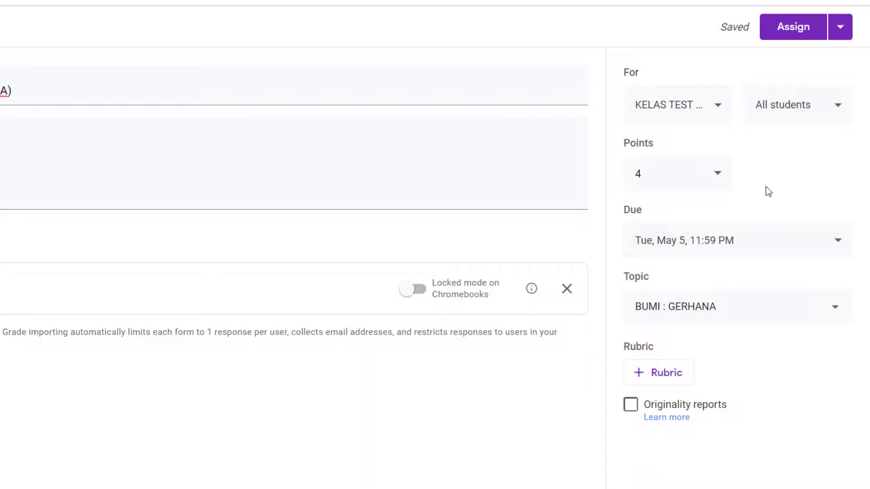
click(783, 28)
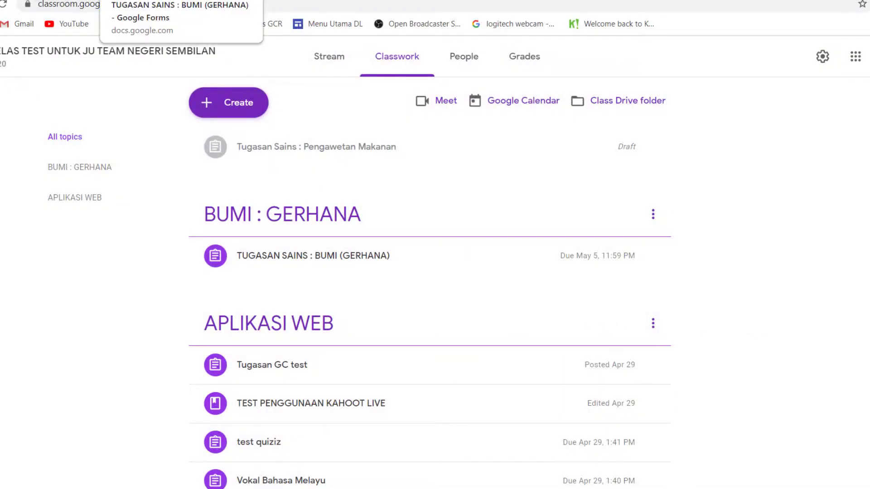
Switch to the Google Form, turn off email collection and the restriction to Ministry Of Education Malaysia users, and save the settings.
click(149, 1)
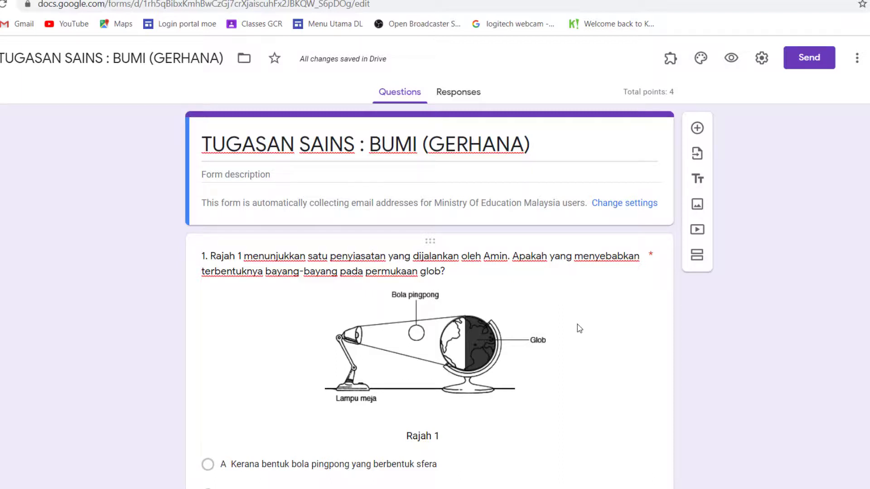
click(762, 62)
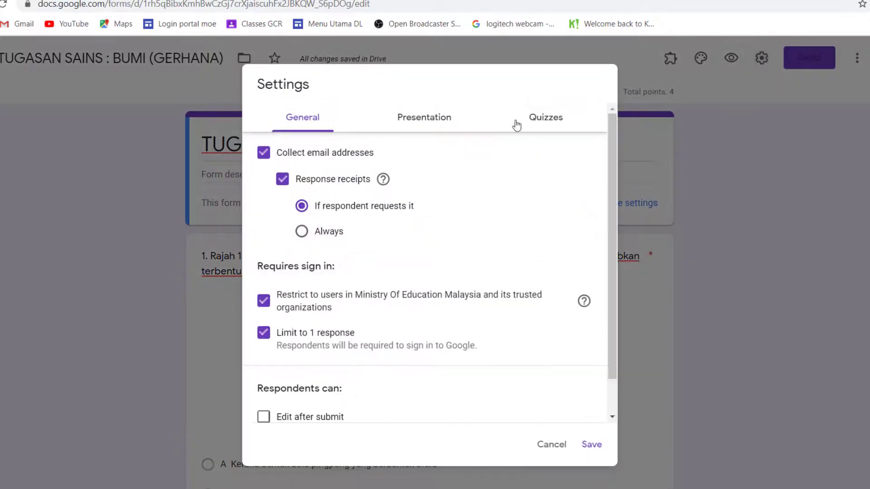
click(265, 156)
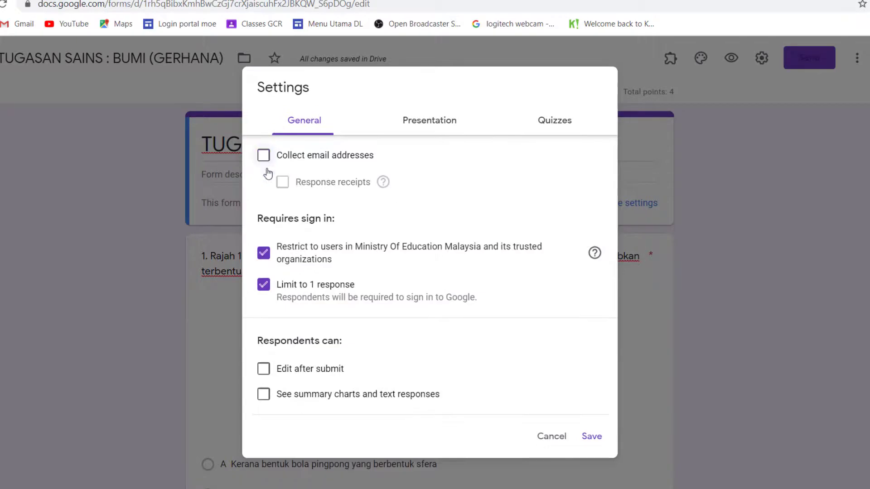
click(265, 256)
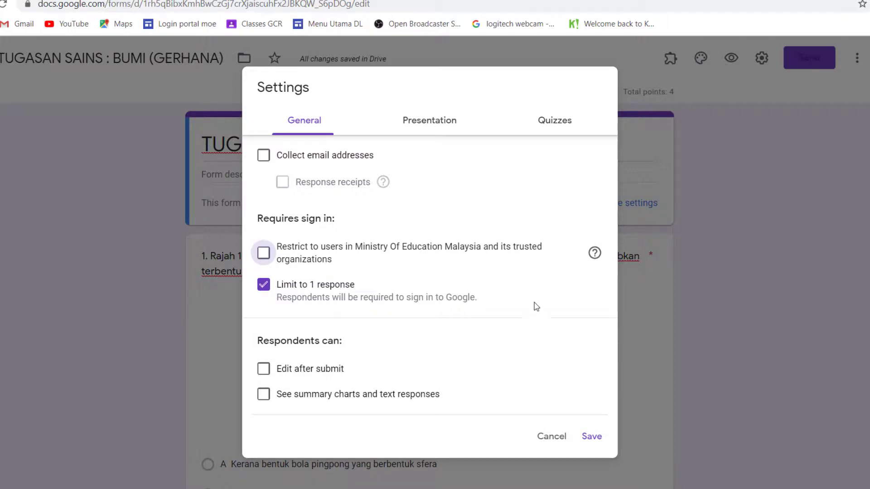
click(596, 437)
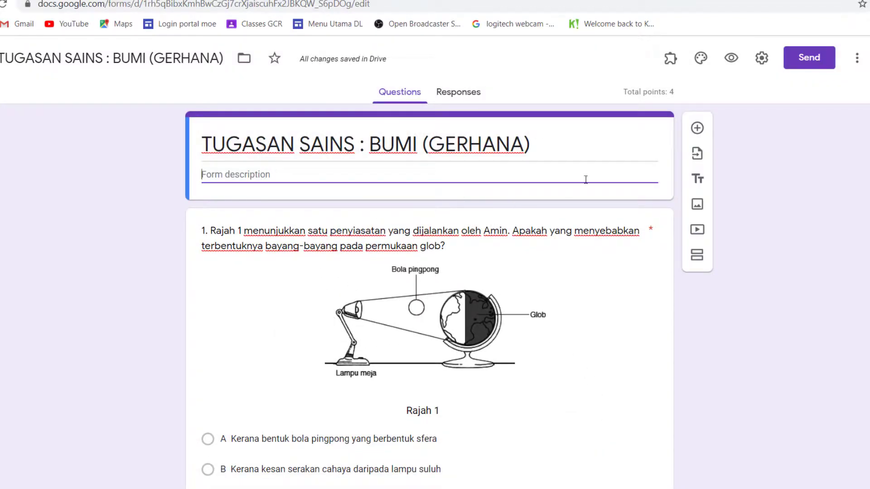
Add a required short-answer question "Nama Murid" directly below the form's title.
click(697, 129)
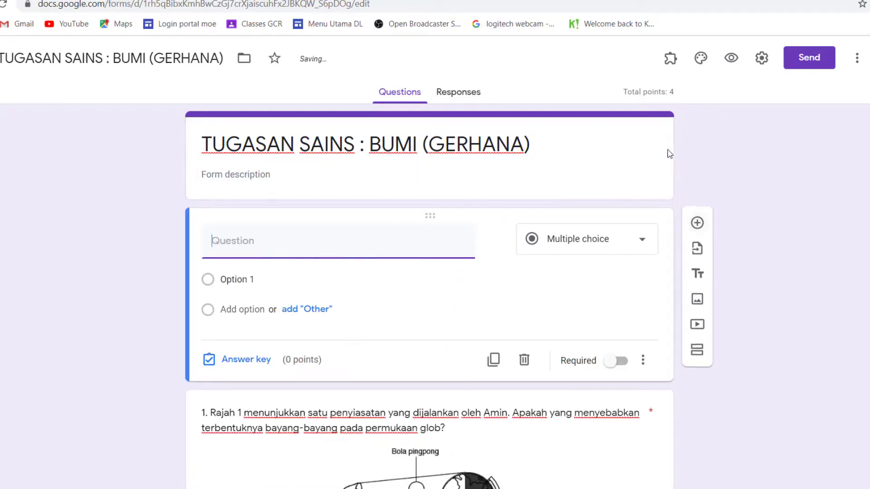
click(638, 245)
click(571, 119)
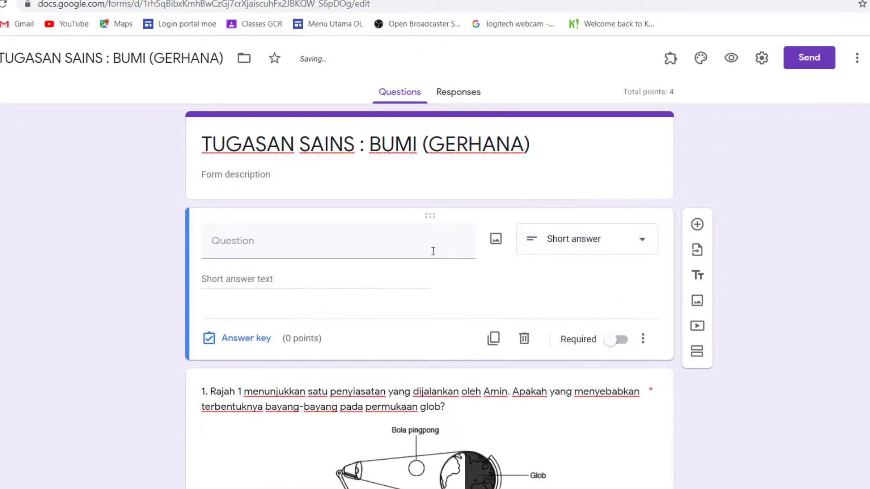
click(369, 248)
text(Nama Murid)
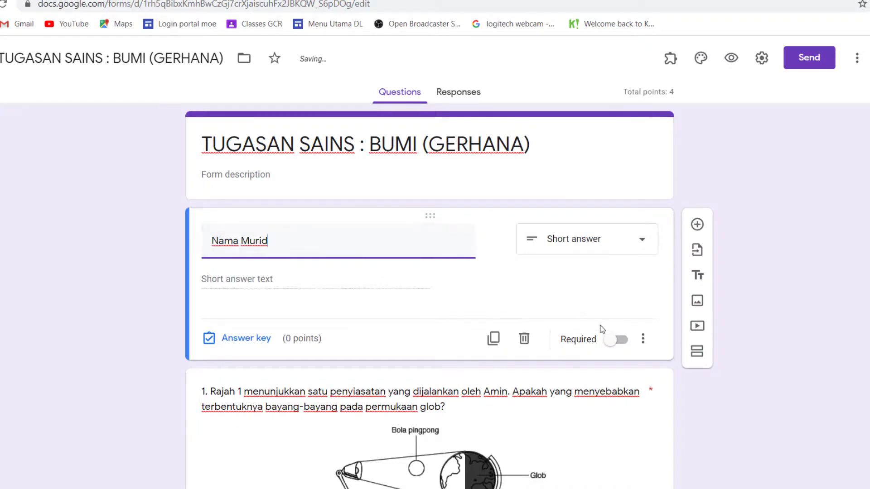
click(619, 341)
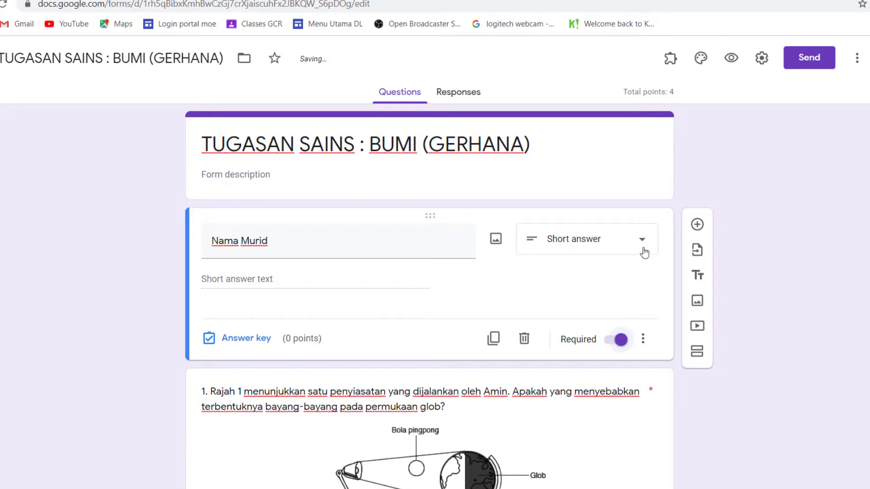
Add a required short-answer question "Nama Kelas" below the "Nama Murid" question.
click(695, 226)
click(640, 336)
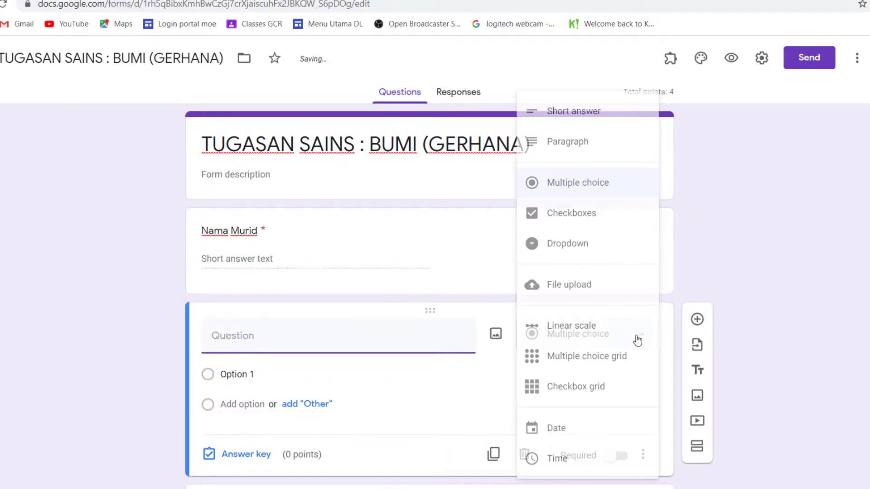
click(580, 120)
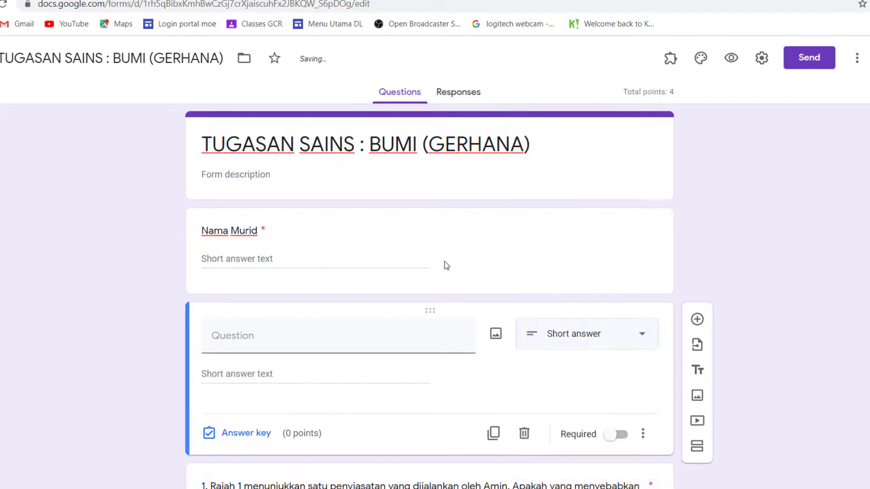
click(292, 349)
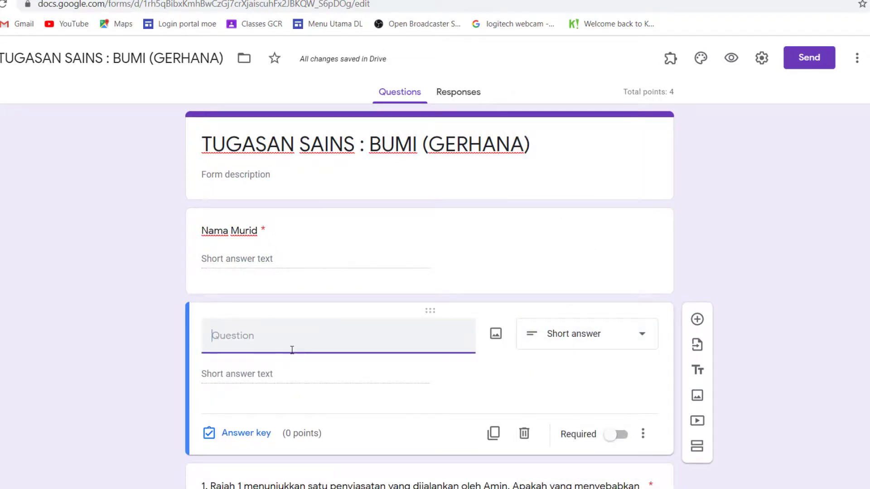
text(Nama Kelas)
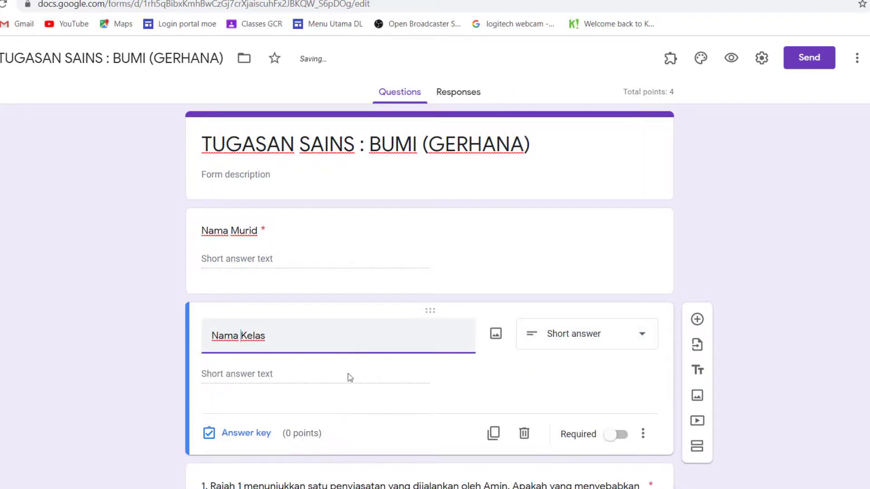
click(619, 435)
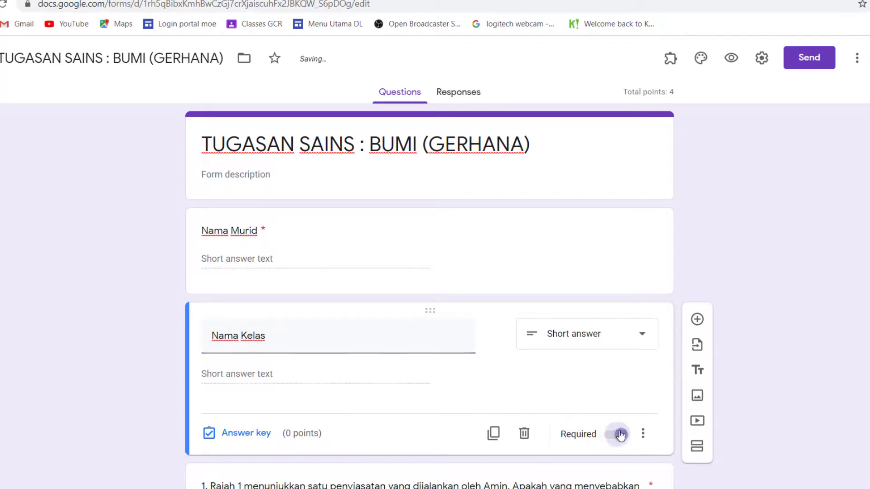
Add a required short-answer question "Sekolah" below the "Nama Kelas" question.
click(697, 320)
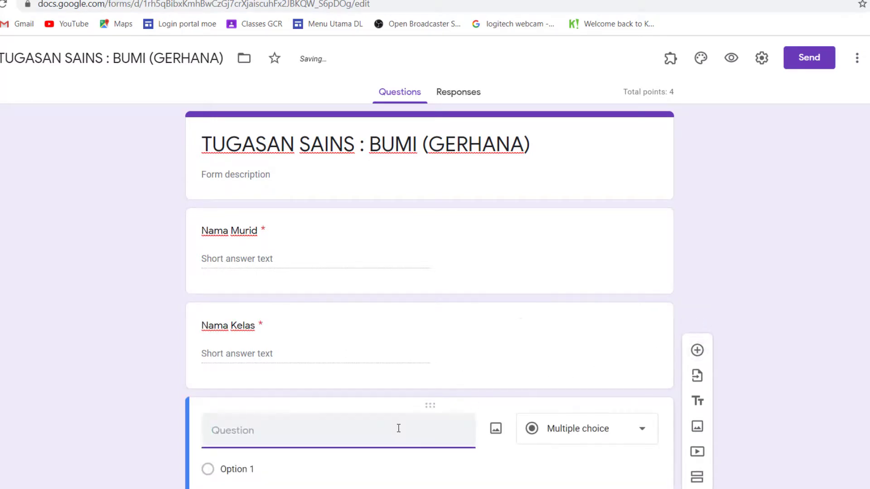
text(S)
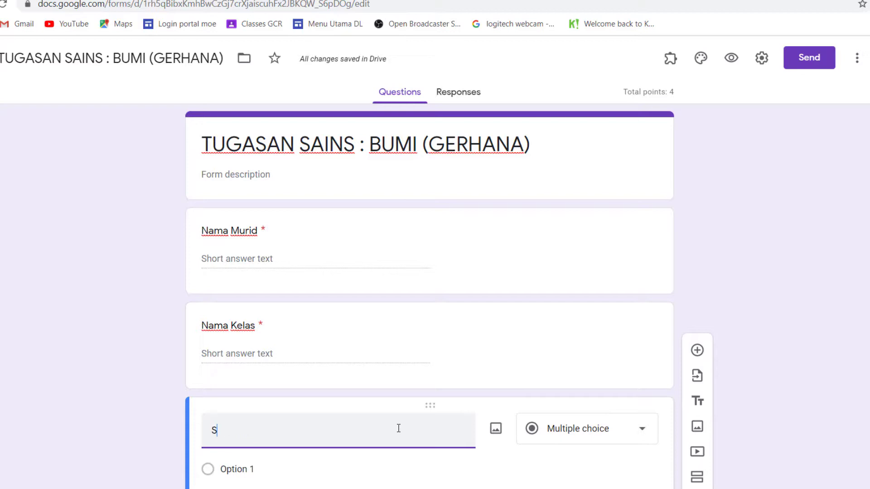
text(ekolah)
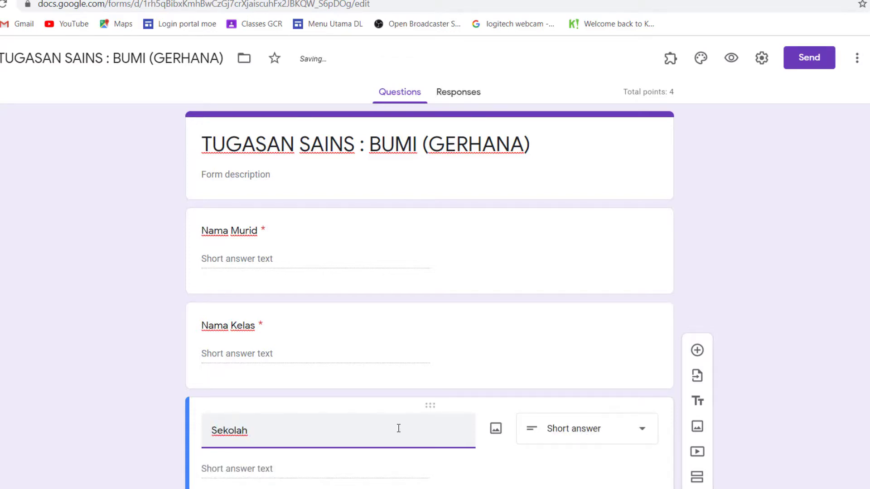
scroll(598, 431, down, 1)
click(620, 467)
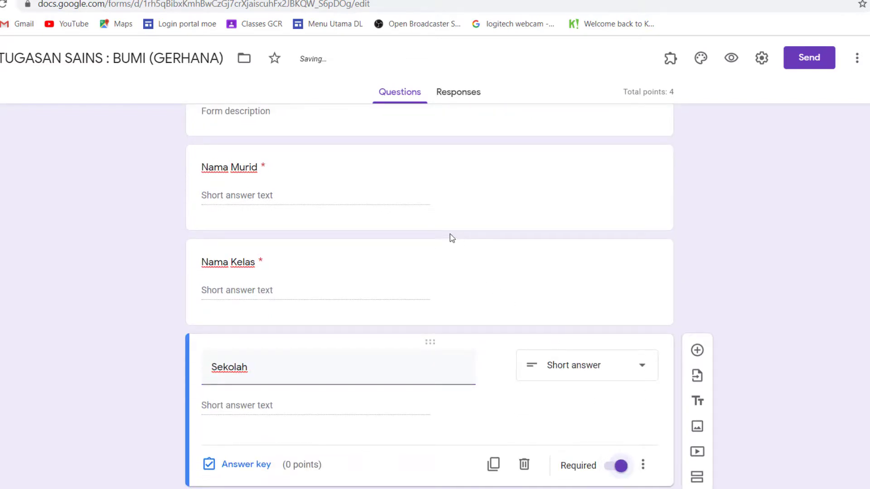
Open the form's sending options, choose sharing by link, try the shortened URL and switch back to the full link.
scroll(455, 225, up, 1)
scroll(455, 226, down, 2)
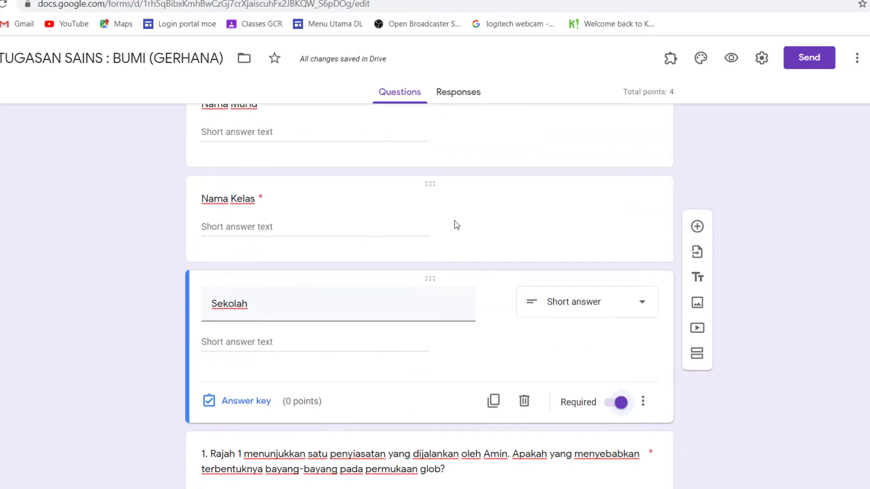
scroll(457, 225, up, 1)
scroll(456, 226, up, 1)
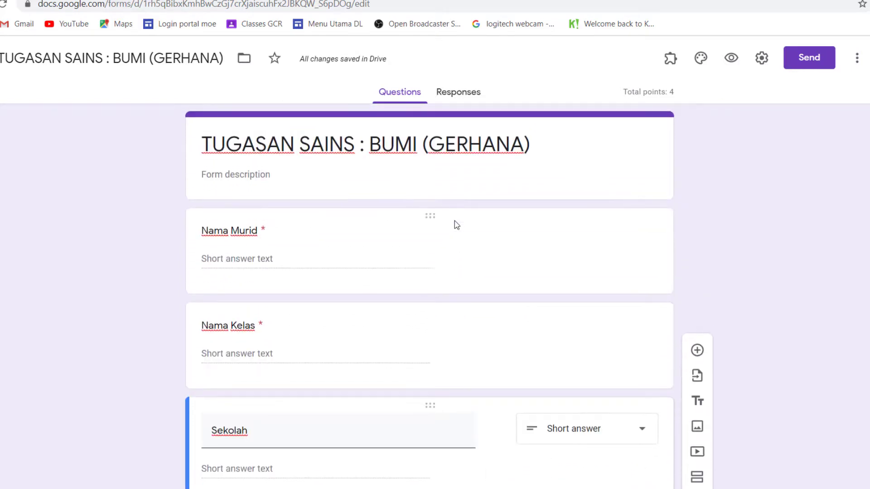
click(809, 63)
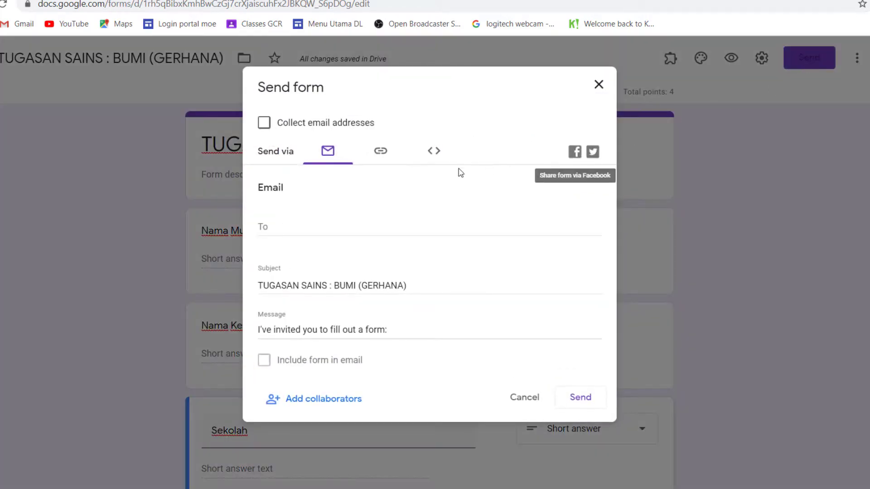
click(381, 152)
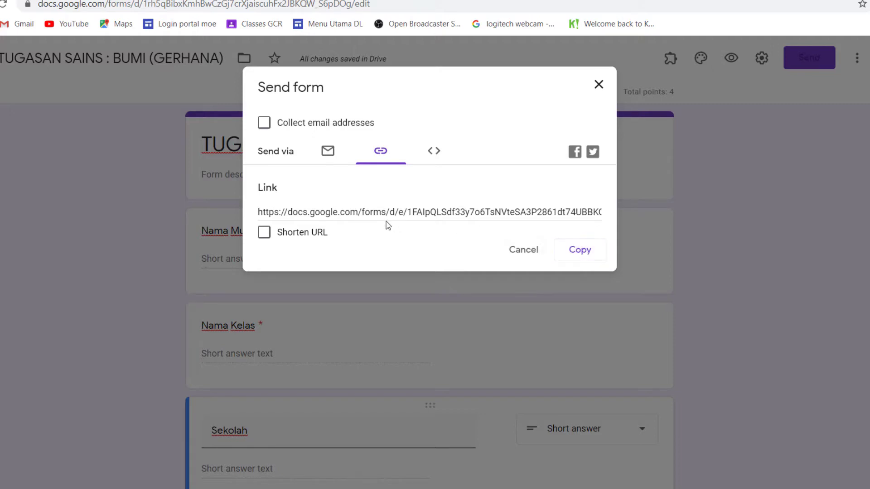
click(264, 233)
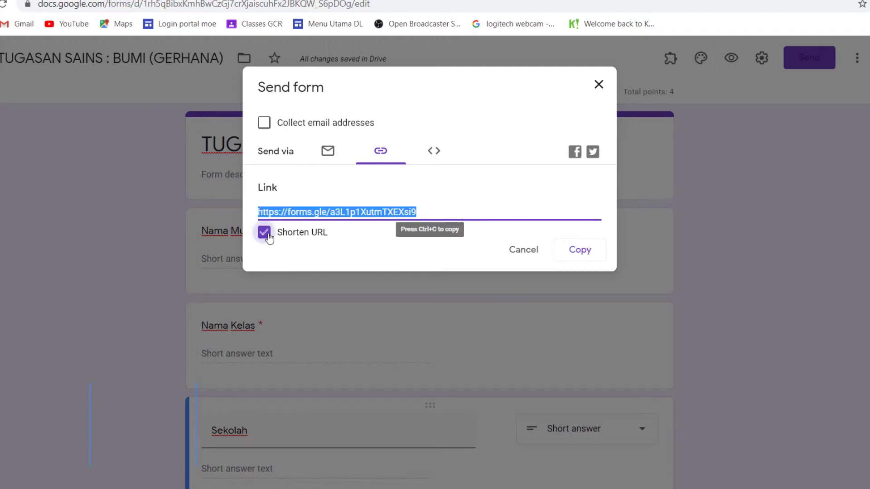
click(266, 234)
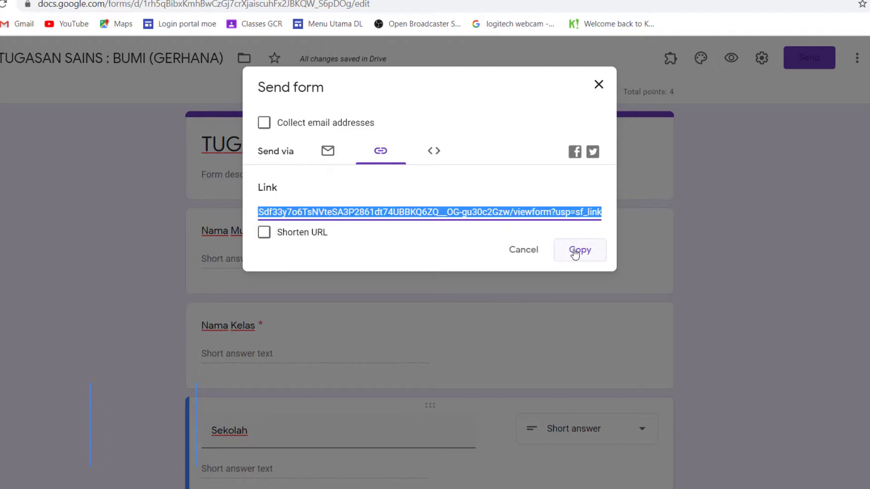